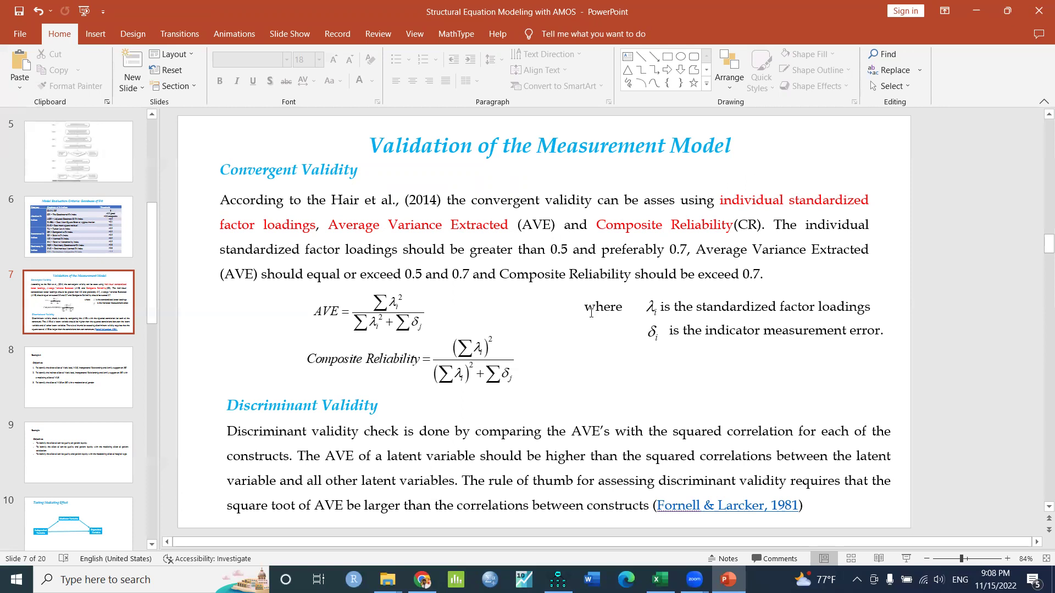
# - Change the second AVE threshold in the slide's convergent validity paragraph to 0.6
pyautogui.click(468, 273)
pyautogui.press('BackSpace')
pyautogui.write('6')
pyautogui.click(508, 322)
# - Open the Stats Tools Package workbook from the desktop and dismiss the message about duplicate workbook names
pyautogui.click(969, 7)
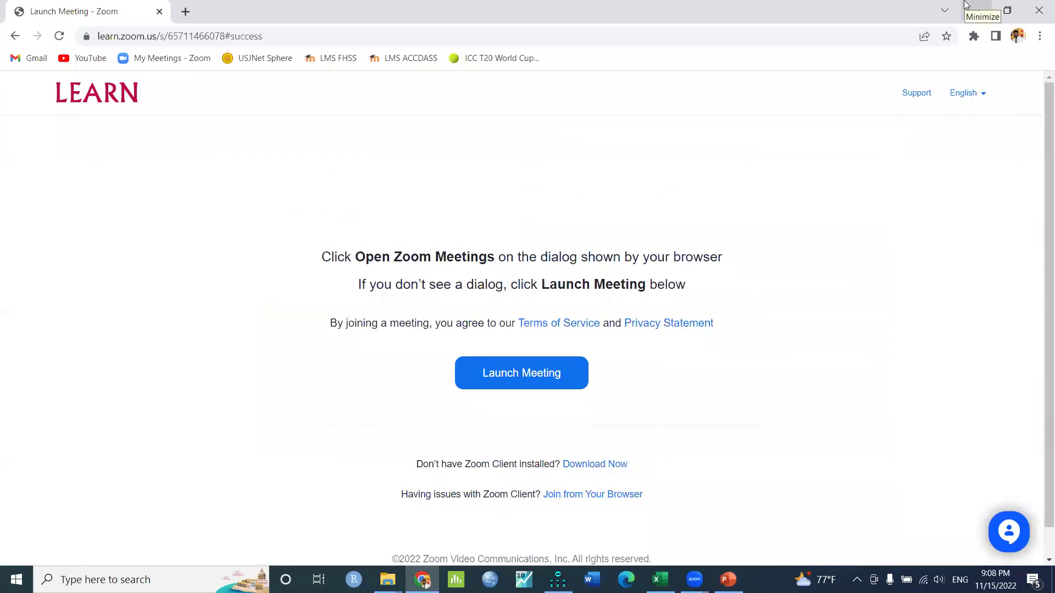
pyautogui.click(973, 10)
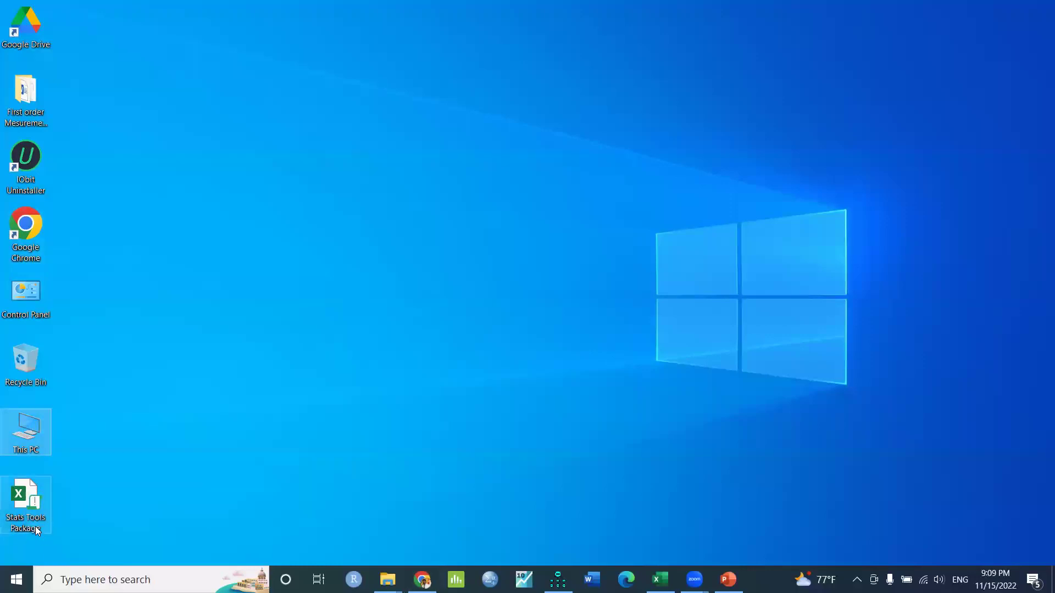
pyautogui.click(32, 498)
pyautogui.doubleClick(32, 498)
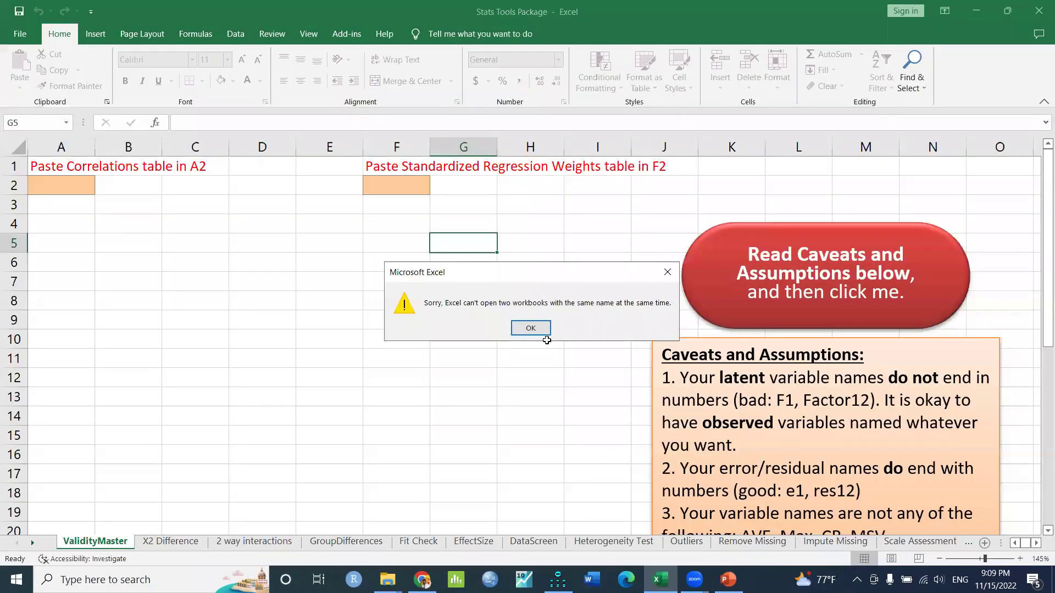
pyautogui.click(530, 328)
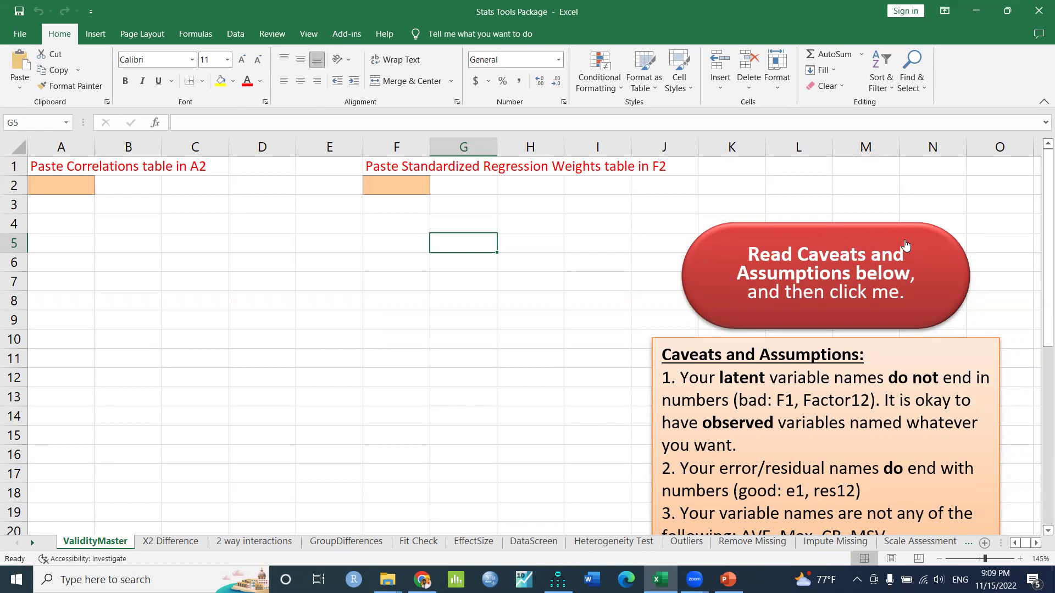
# - Return to the PowerPoint slide and colour "AVE's with the squared correlation" red in the discriminant validity paragraph
pyautogui.click(985, 7)
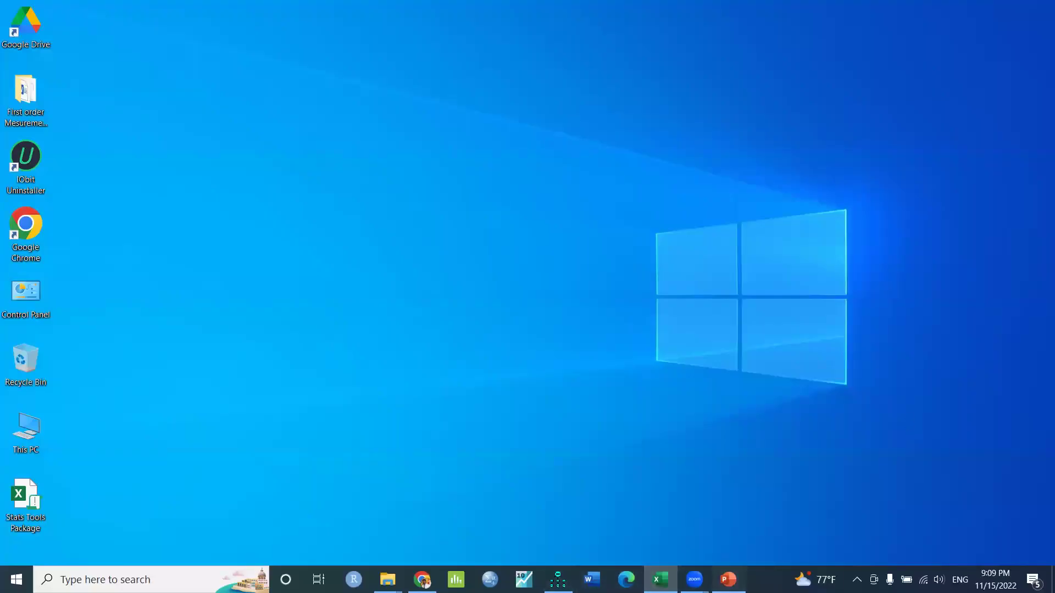
pyautogui.click(728, 579)
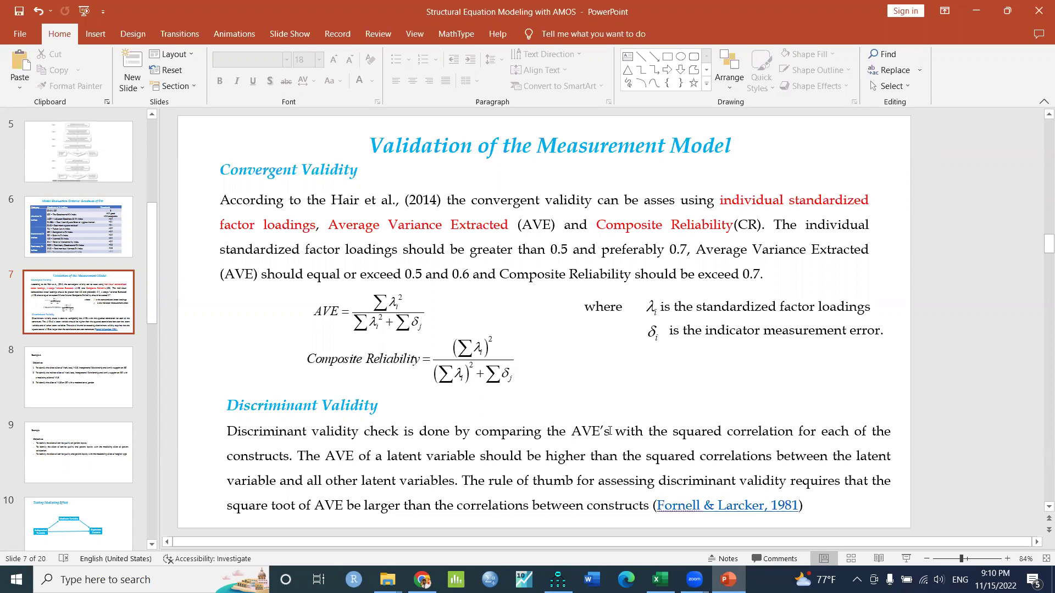
pyautogui.moveTo(797, 434); pyautogui.dragTo(571, 433)
pyautogui.click(359, 81)
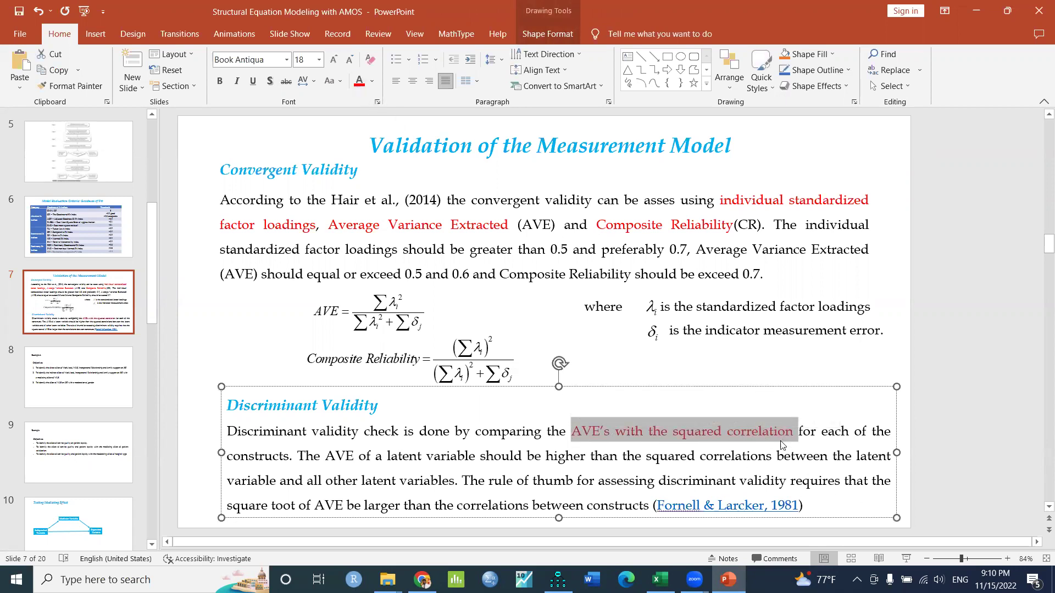
pyautogui.click(722, 401)
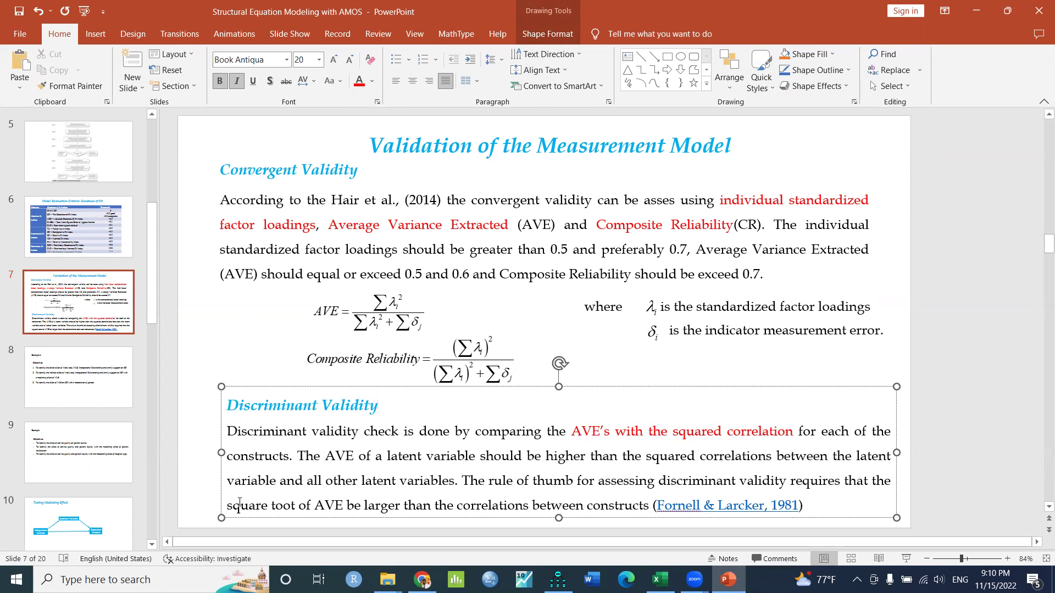
# - Colour "square toot of AVE be larger than the correlations between constructs" red in the discriminant validity paragraph
pyautogui.moveTo(239, 504); pyautogui.dragTo(356, 508)
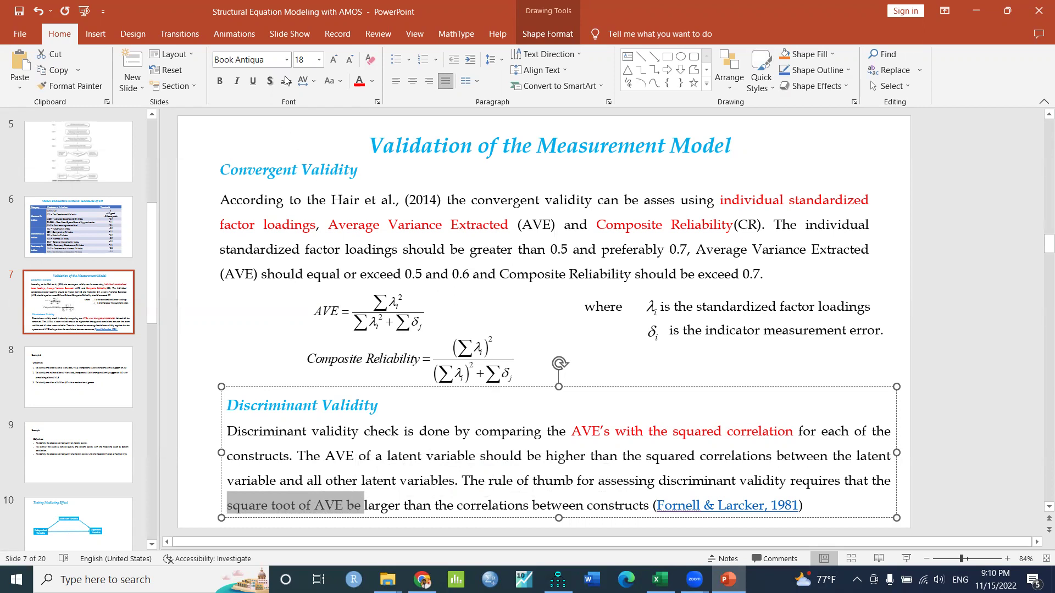
pyautogui.click(424, 506)
pyautogui.moveTo(652, 505); pyautogui.dragTo(242, 508)
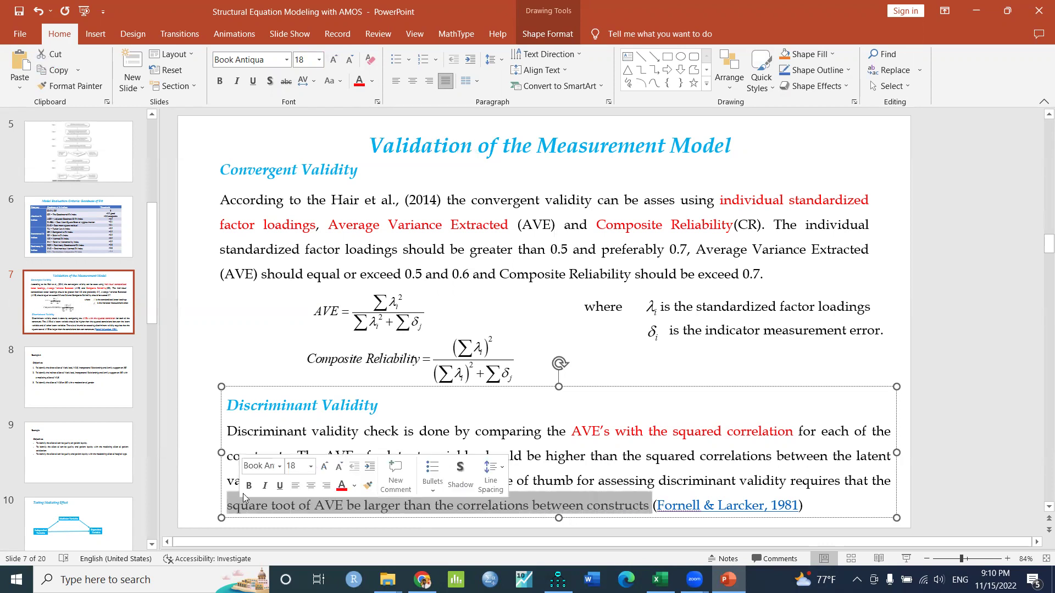
pyautogui.click(359, 82)
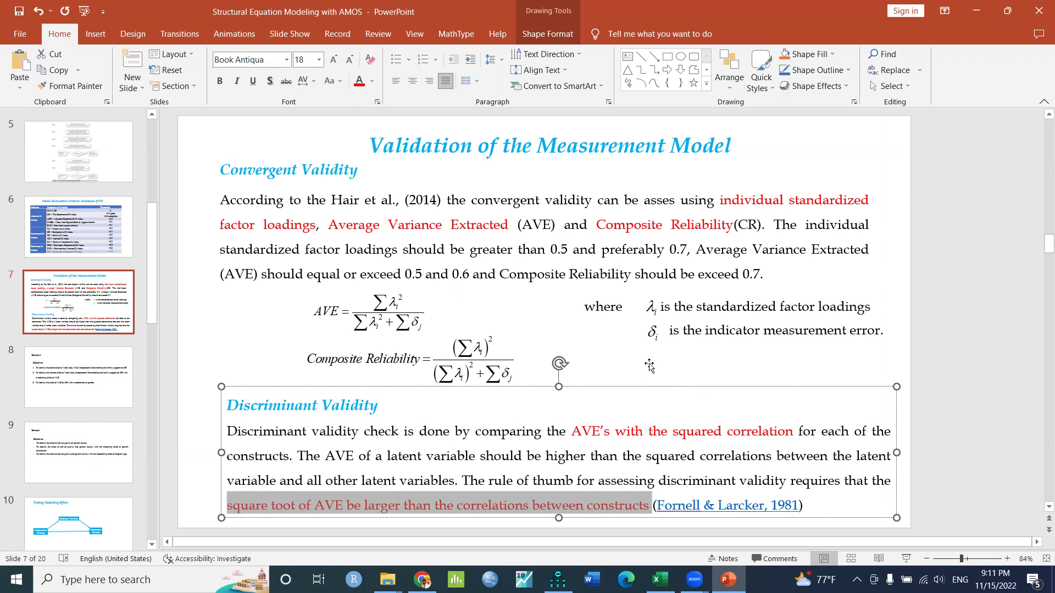
pyautogui.click(620, 367)
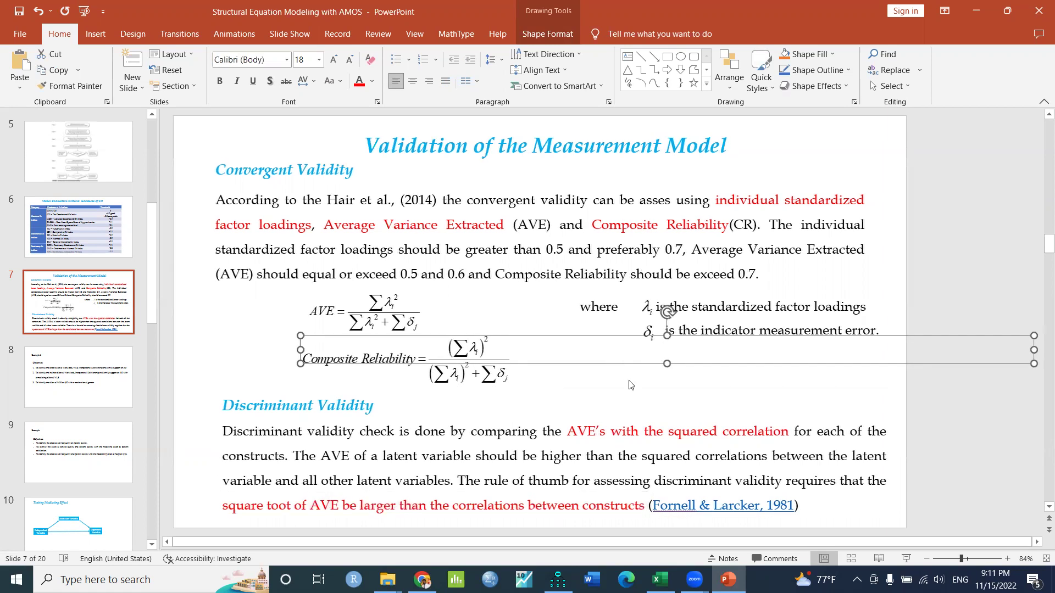
pyautogui.click(644, 395)
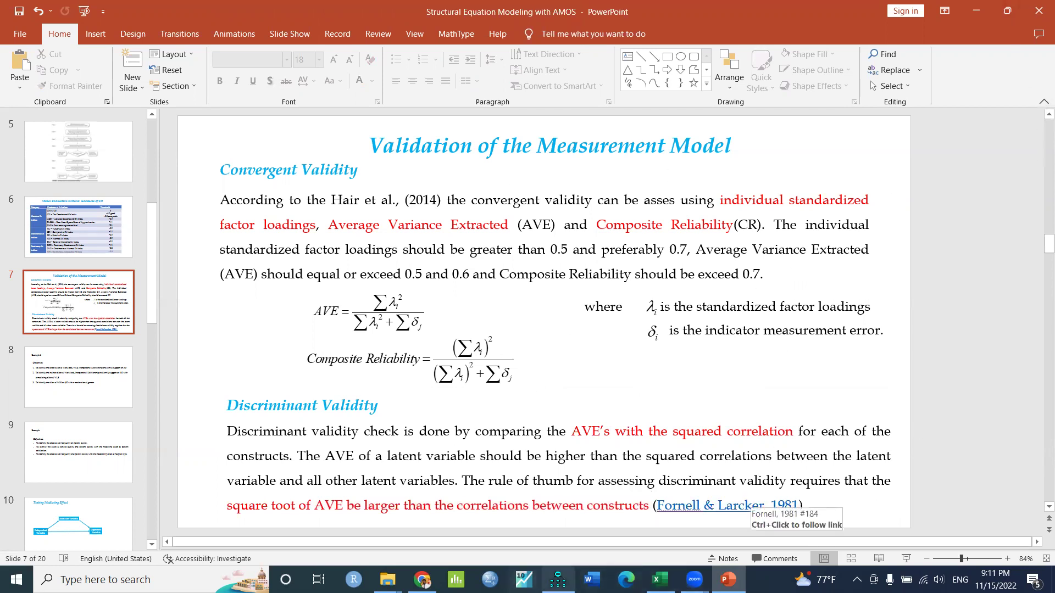
# - Switch to the Mm3 model in AMOS, maximize it and attach the SPSS data file First Order Mesurement Model
pyautogui.click(558, 580)
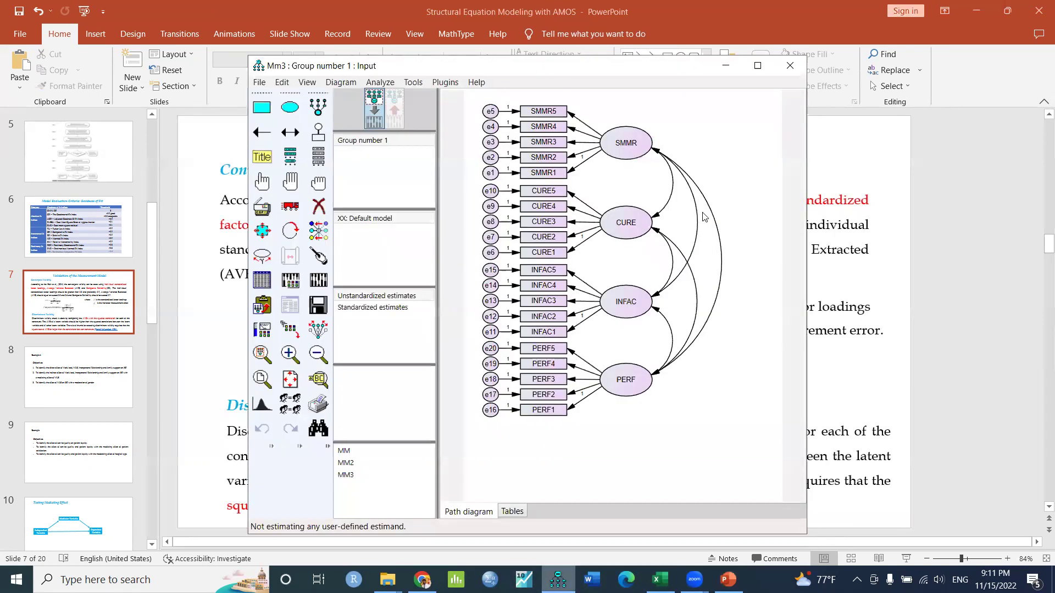
pyautogui.doubleClick(765, 67)
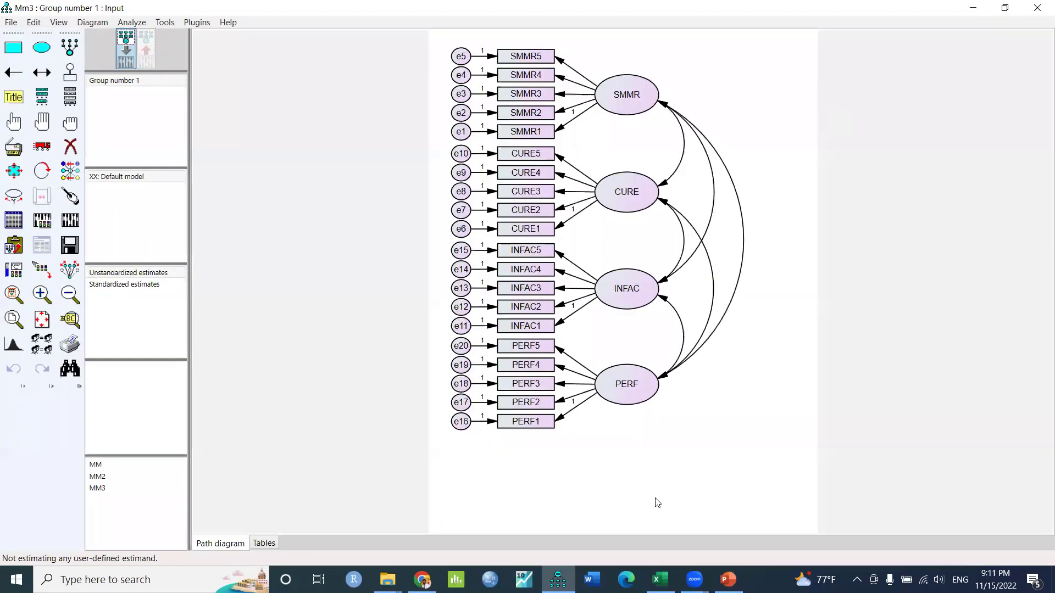
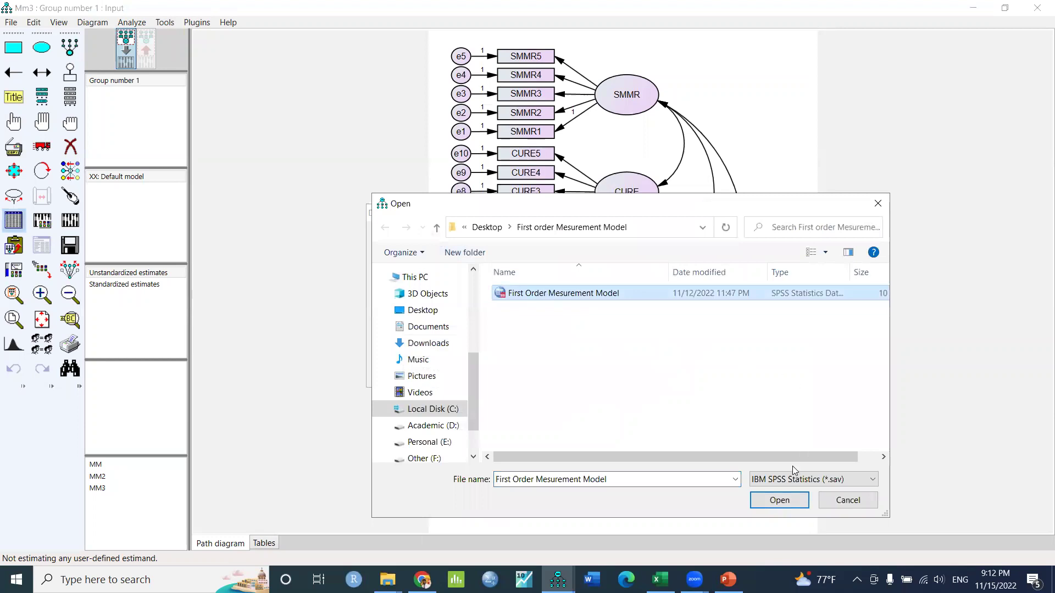
pyautogui.click(778, 500)
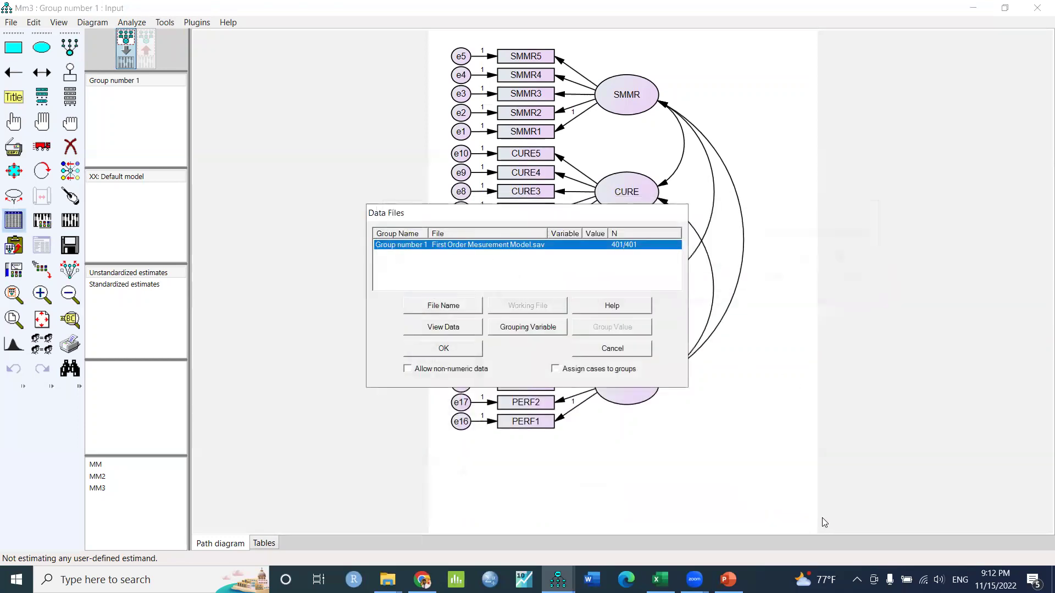
pyautogui.click(433, 349)
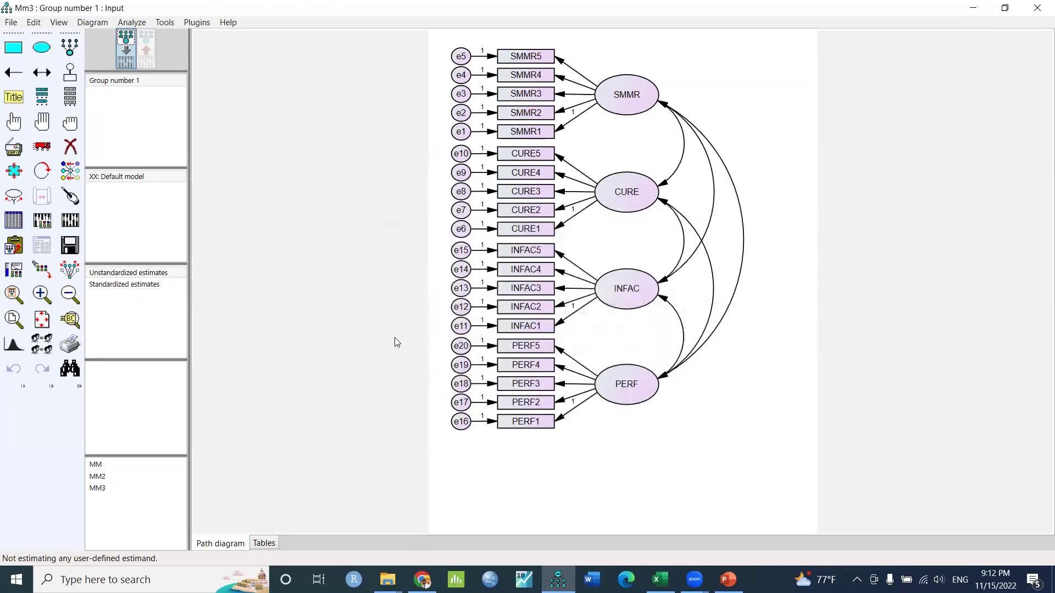
# - Review the output options in the model's analysis properties
pyautogui.click(42, 222)
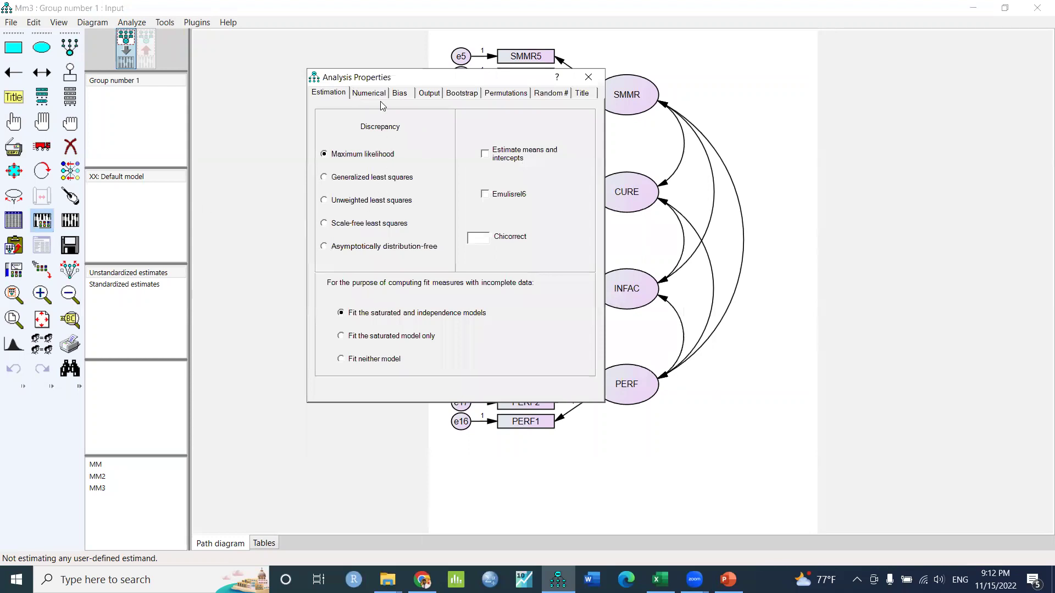
pyautogui.click(431, 94)
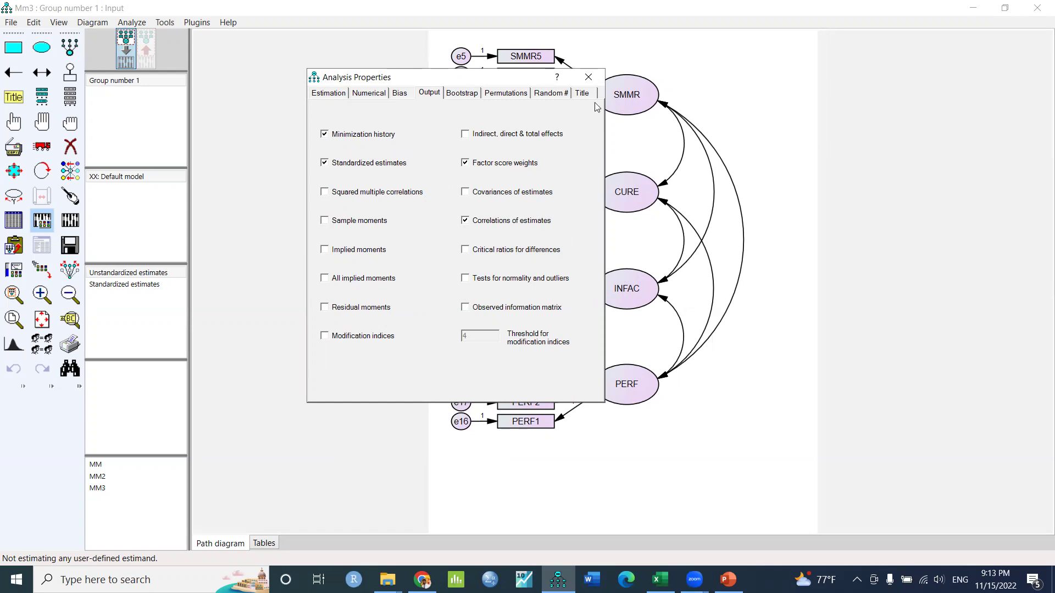
pyautogui.click(589, 79)
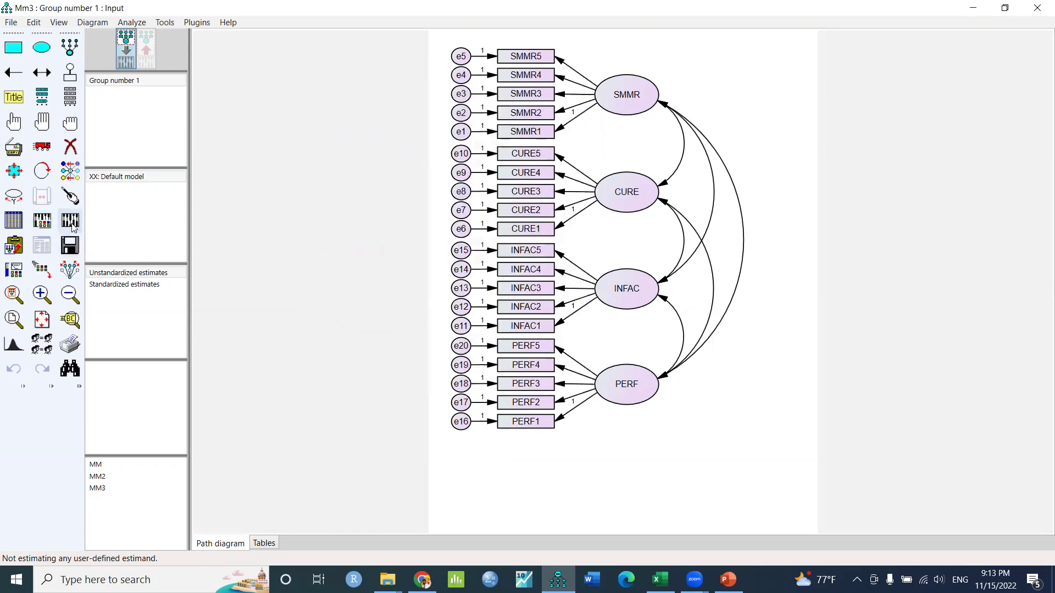
# - Calculate the model's estimates and display the standardized estimates on the output path diagram
pyautogui.click(71, 221)
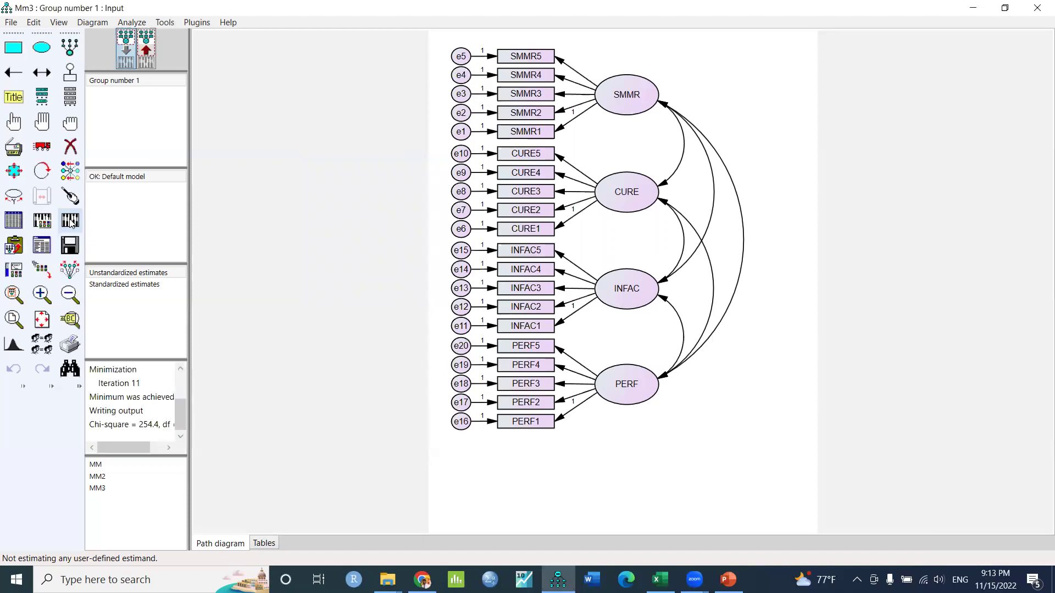
pyautogui.click(146, 44)
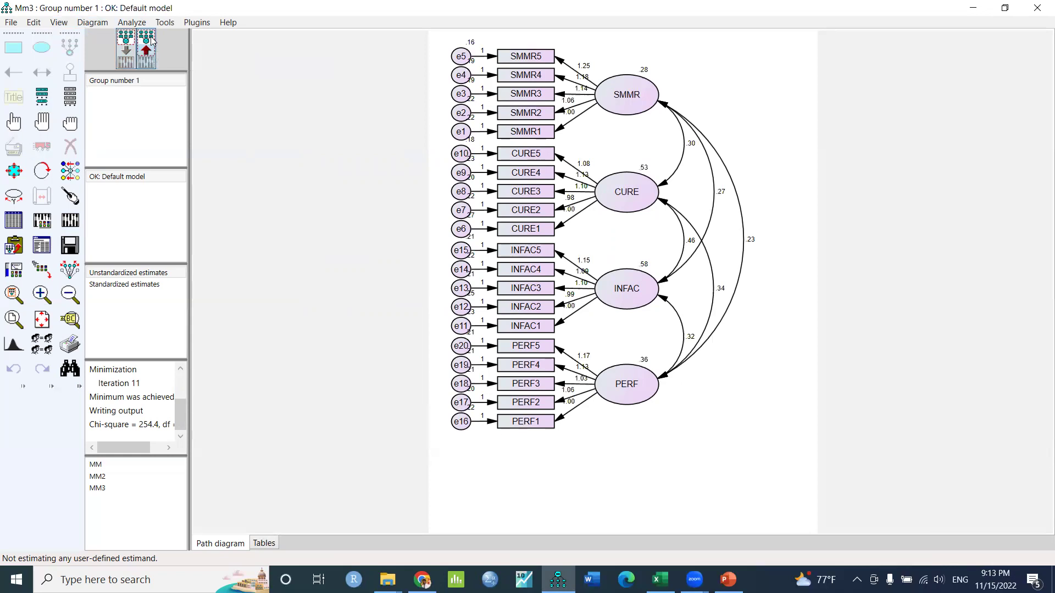
pyautogui.click(127, 288)
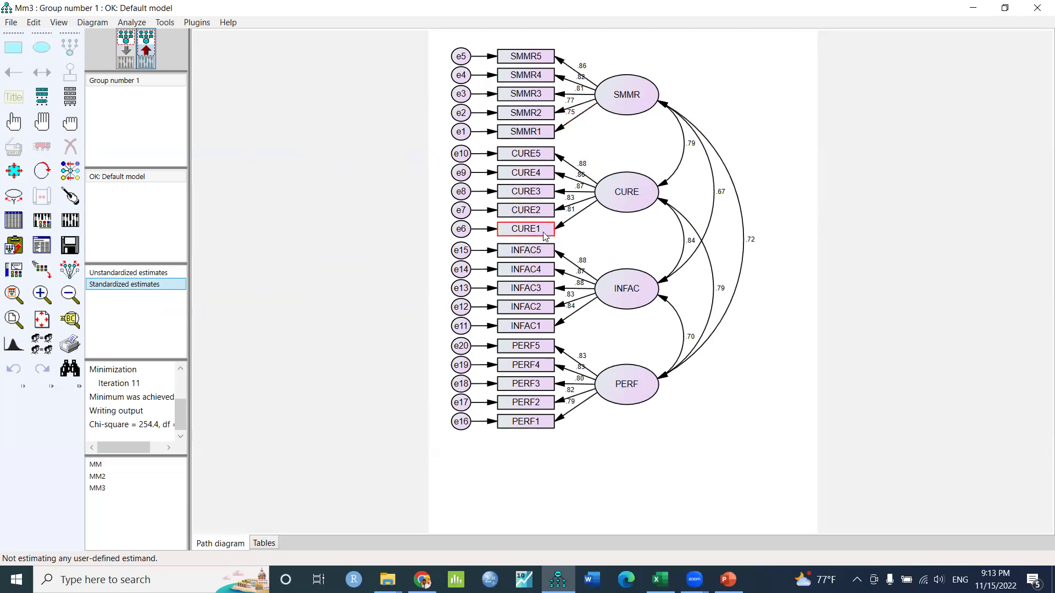
pyautogui.scroll(2, 596, 217)
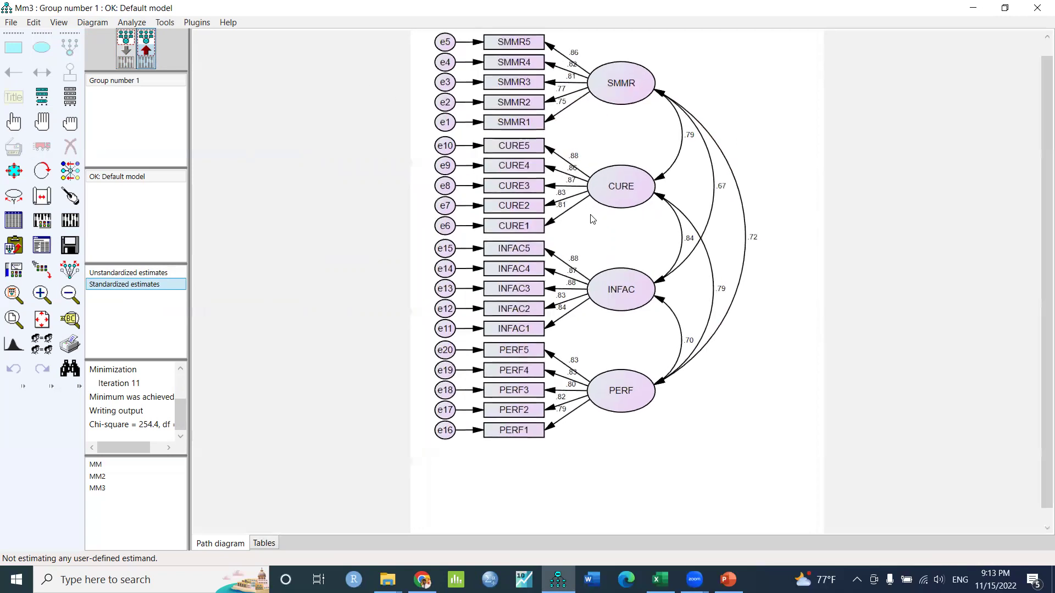
pyautogui.scroll(1, 593, 219)
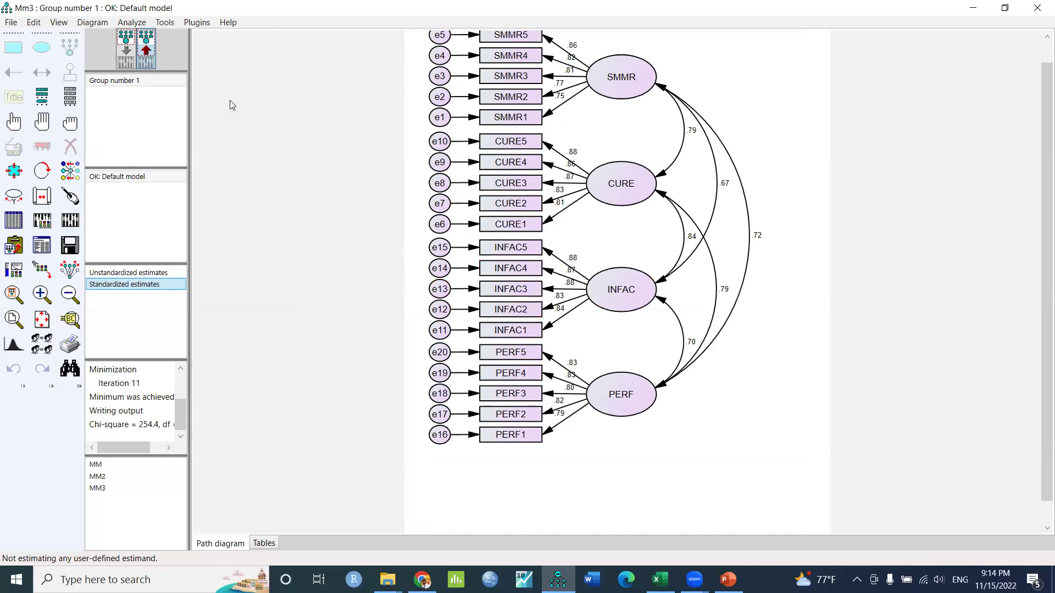
# - Open the text output in a maximized window and examine the Standardized Regression Weights under Estimates
pyautogui.click(41, 247)
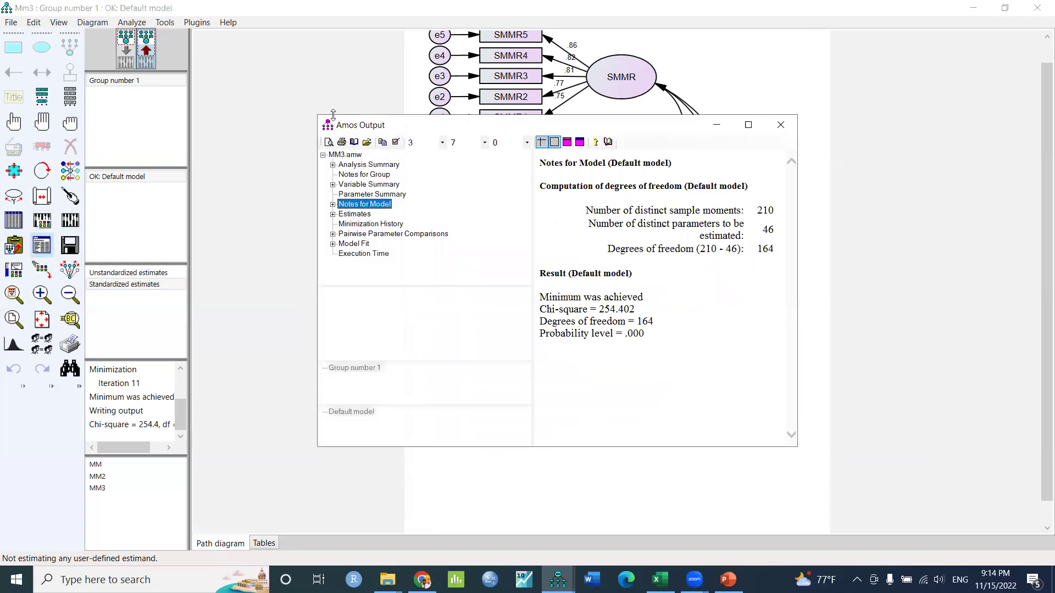
pyautogui.click(748, 125)
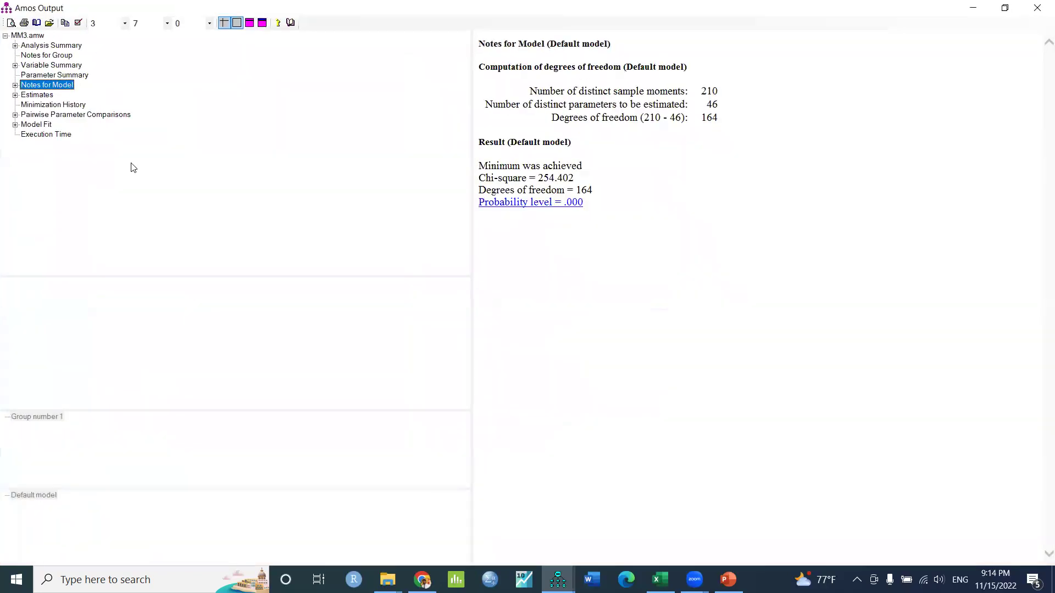
pyautogui.click(36, 96)
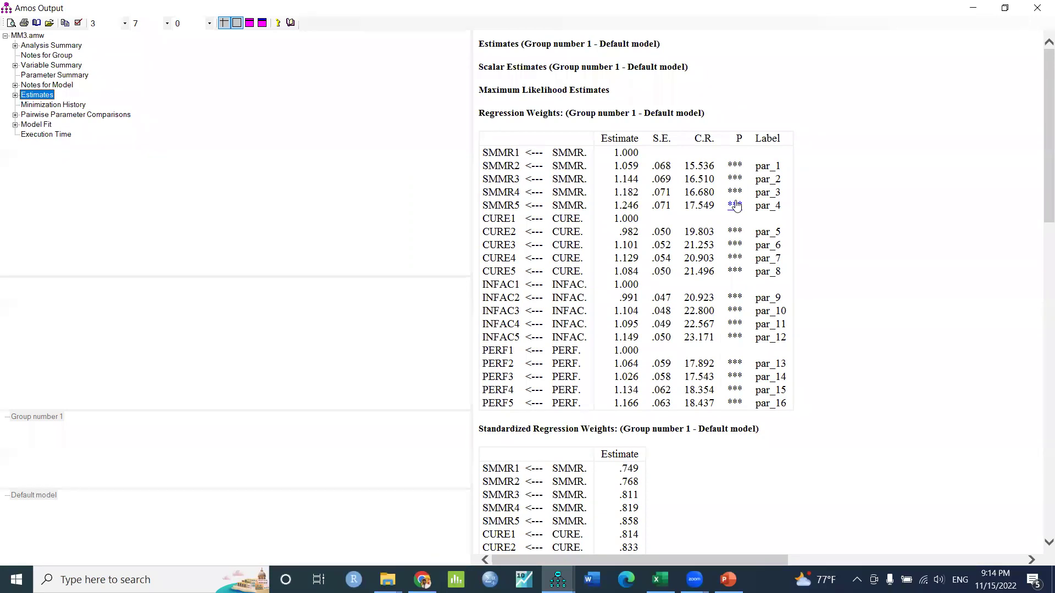
pyautogui.scroll(-3, 626, 374)
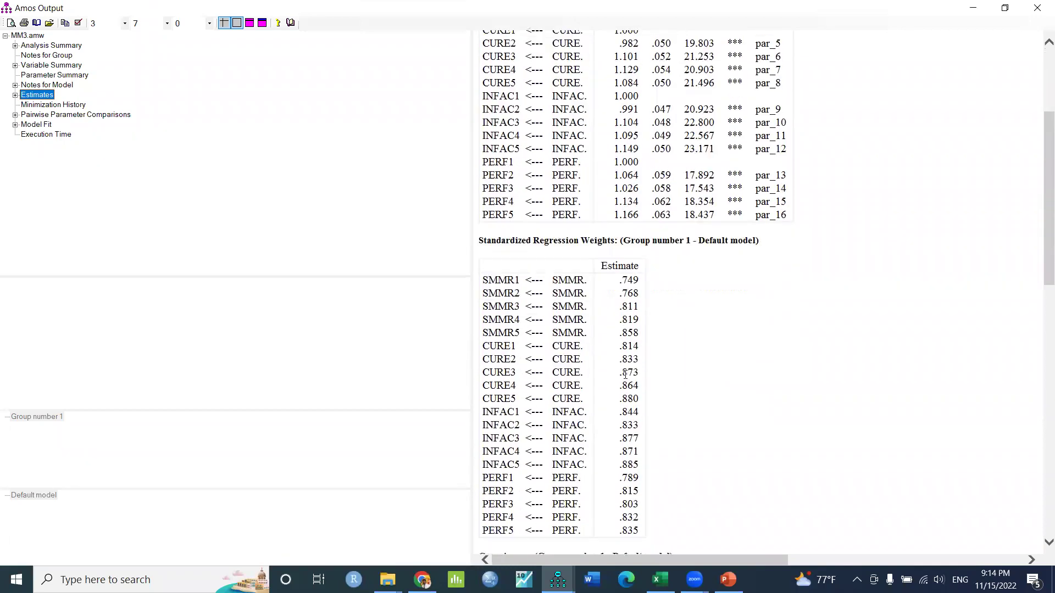
pyautogui.scroll(-1, 625, 374)
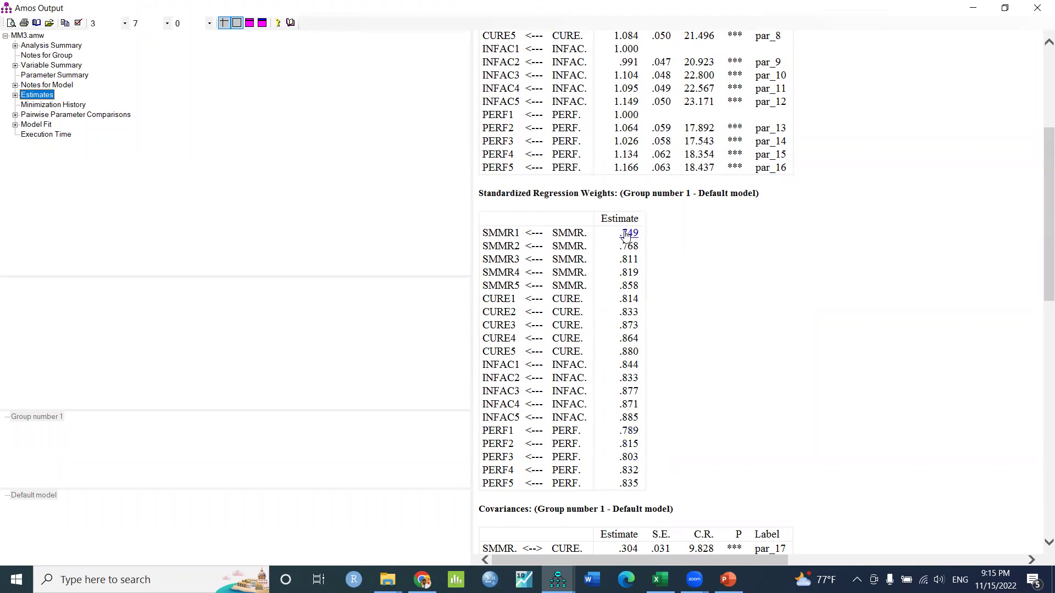
pyautogui.scroll(-3, 654, 293)
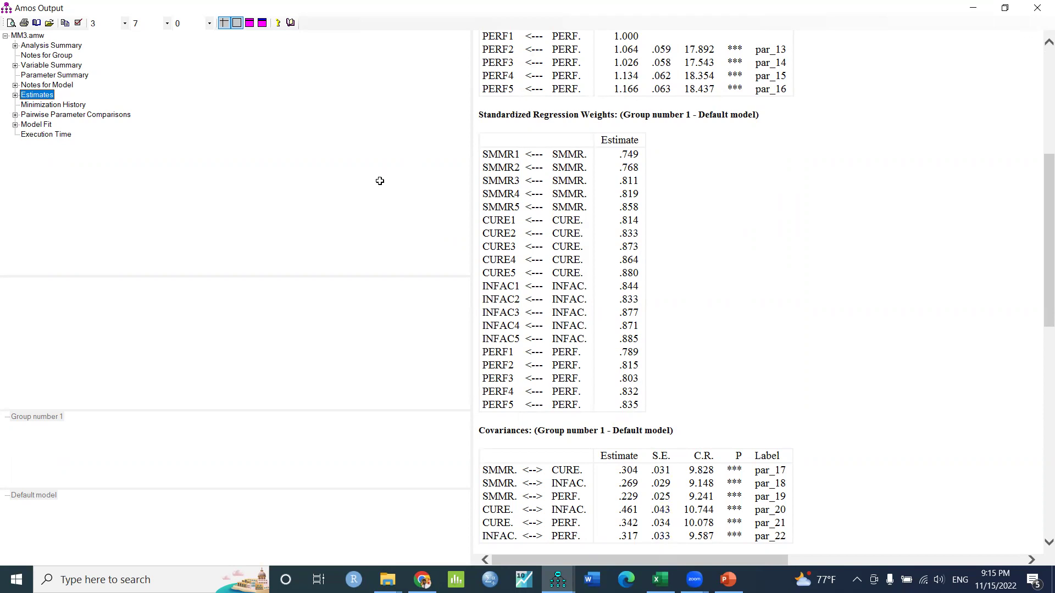
# - Switch to the Stats Tools Package workbook in Excel and read the caveats and assumptions on the ValidityMaster sheet
pyautogui.hotkey('alt', 'Tab')
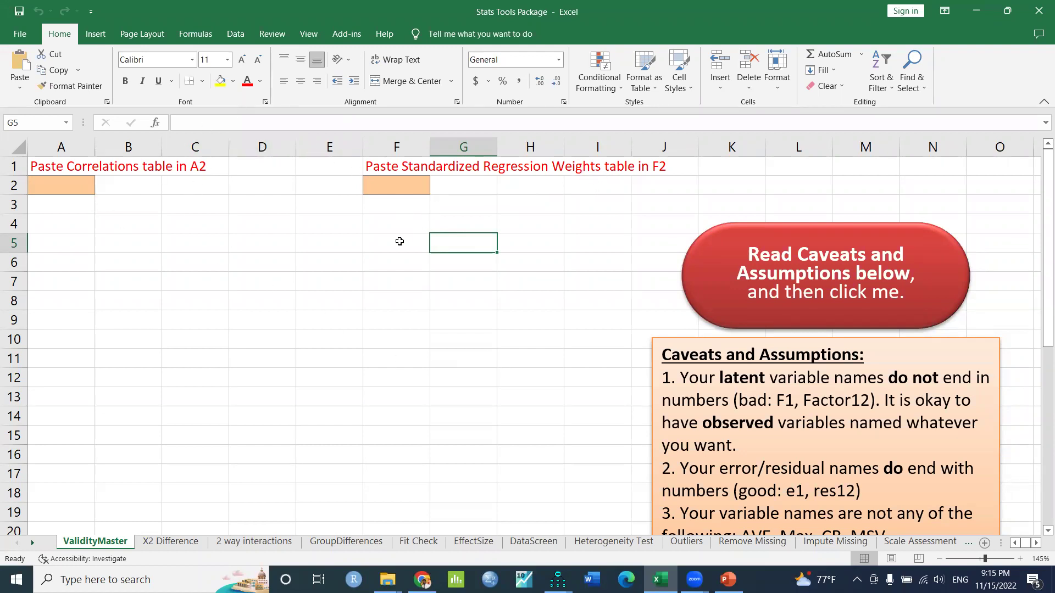
pyautogui.scroll(-1, 524, 261)
pyautogui.scroll(-2, 524, 261)
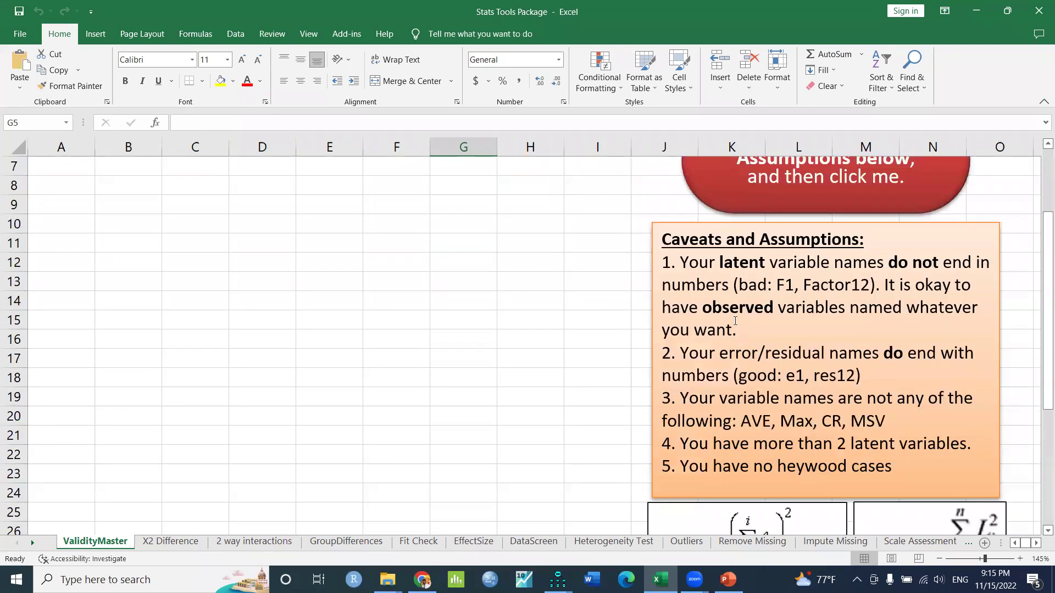
pyautogui.scroll(2, 735, 320)
pyautogui.scroll(-2, 730, 348)
# - Switch to the Mm3 model in AMOS, display the input path diagram and check the SMMR construct's variable name in its object properties
pyautogui.click(557, 580)
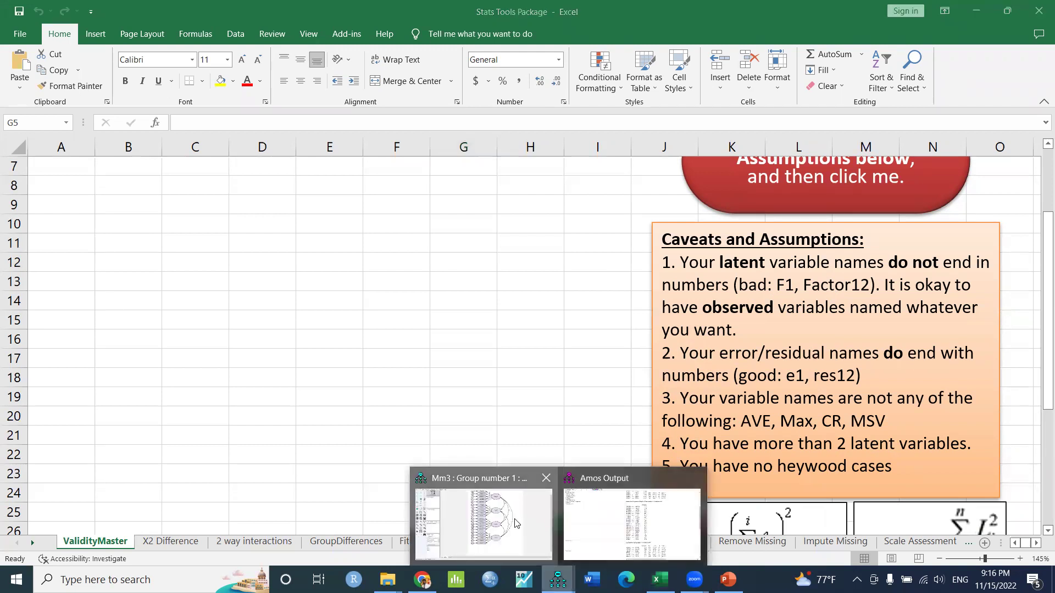
pyautogui.click(517, 523)
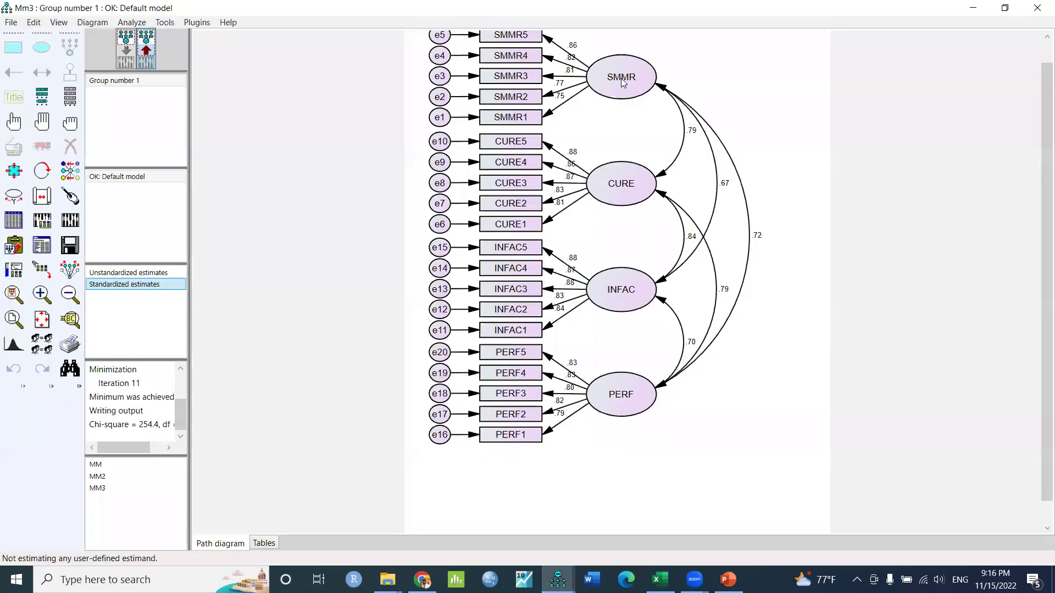
pyautogui.doubleClick(621, 78)
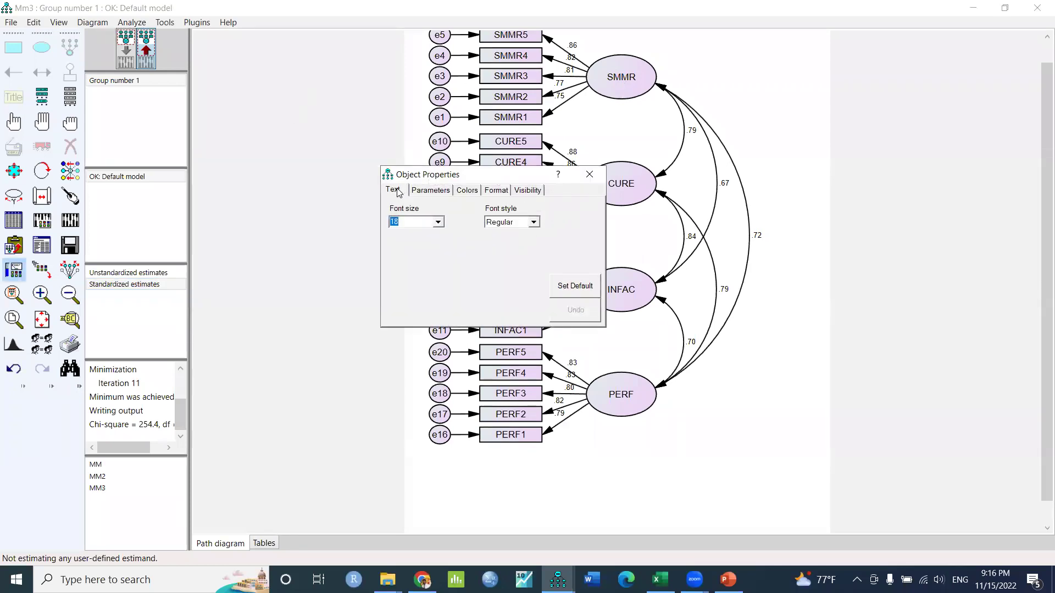
pyautogui.click(588, 175)
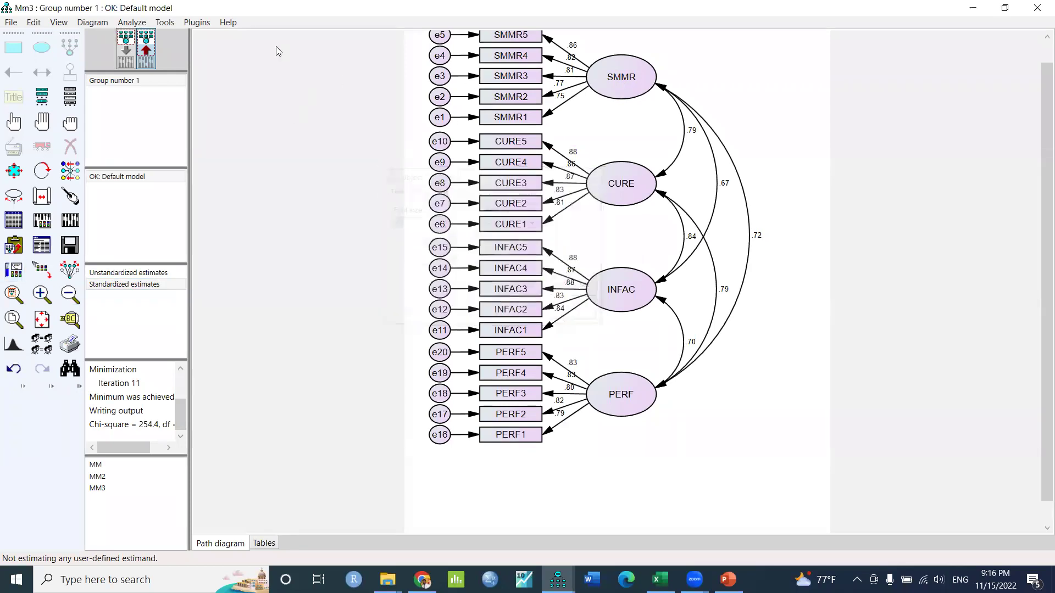
pyautogui.click(125, 47)
pyautogui.doubleClick(621, 77)
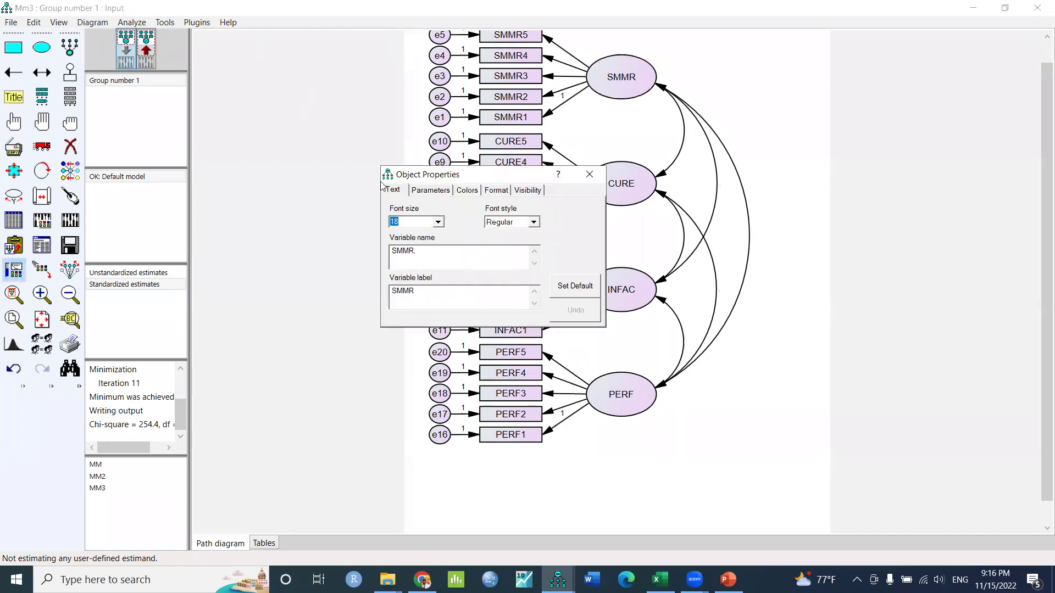
pyautogui.moveTo(425, 255); pyautogui.dragTo(389, 251)
pyautogui.click(582, 175)
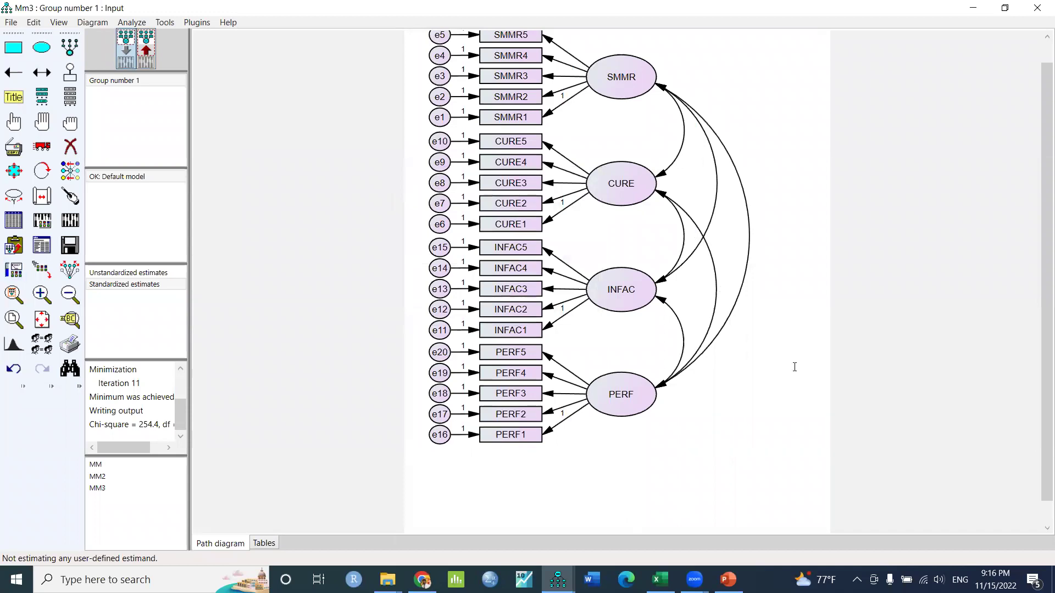
# - Compare the caveats on Excel's ValidityMaster sheet with the latent variables and error terms in the AMOS path diagram, ending back in Excel
pyautogui.hotkey('alt', 'Tab')
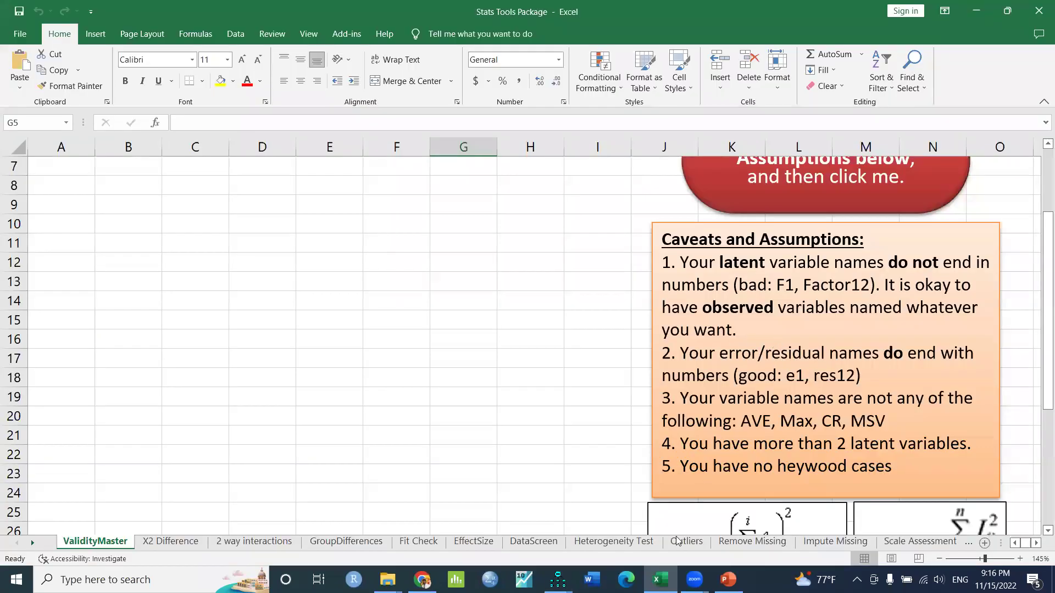
pyautogui.moveTo(557, 580)
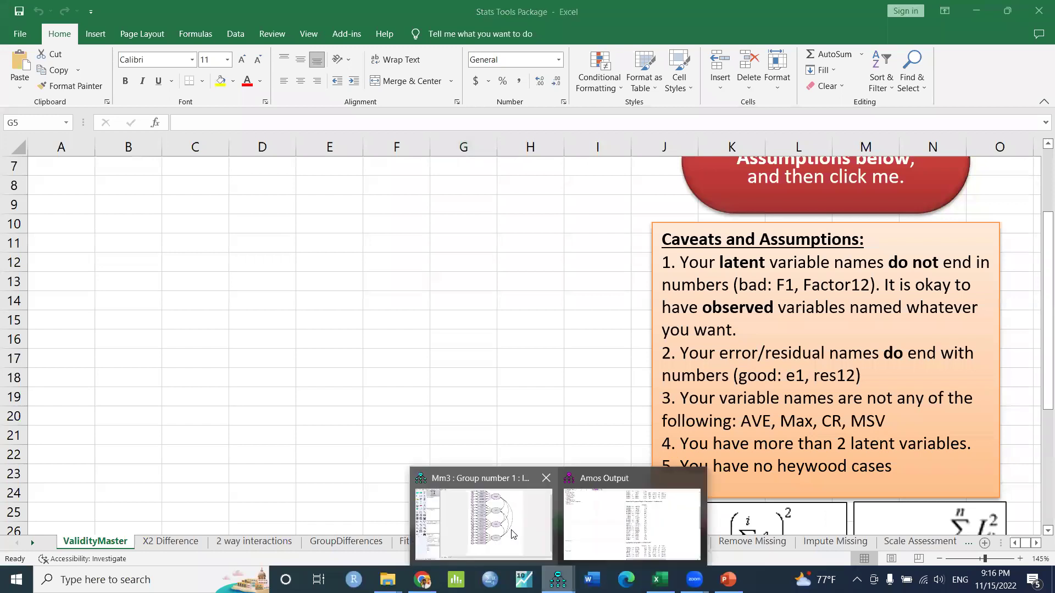
pyautogui.click(484, 519)
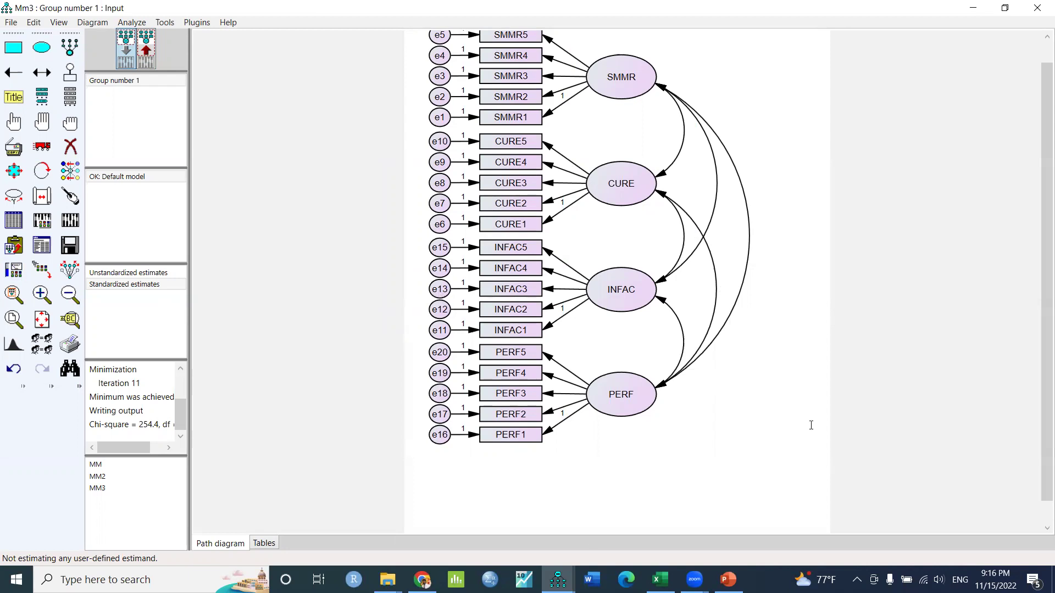
pyautogui.hotkey('alt', 'Tab')
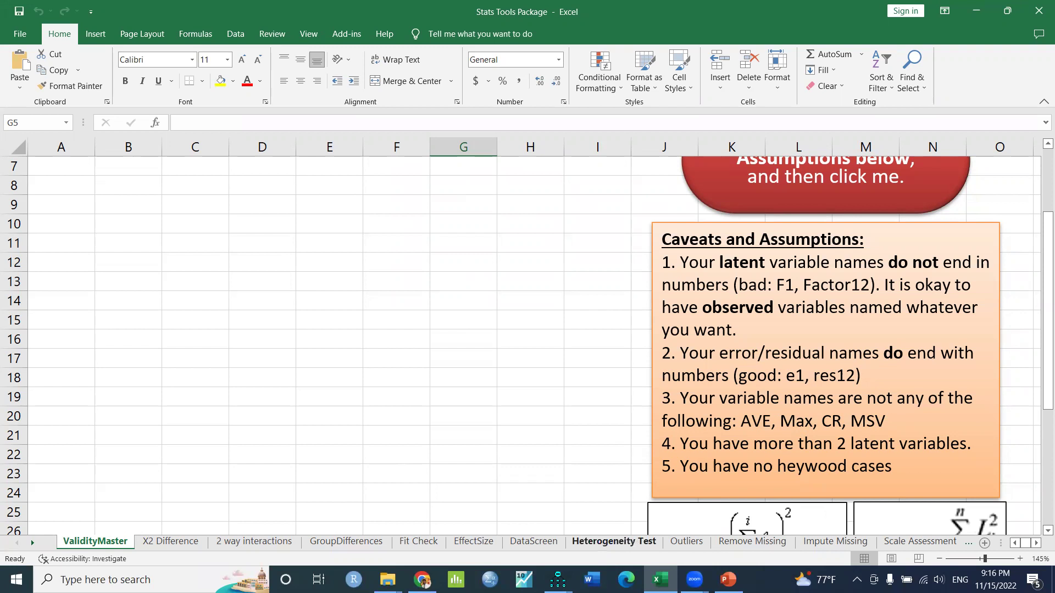
pyautogui.moveTo(558, 580)
pyautogui.click(522, 506)
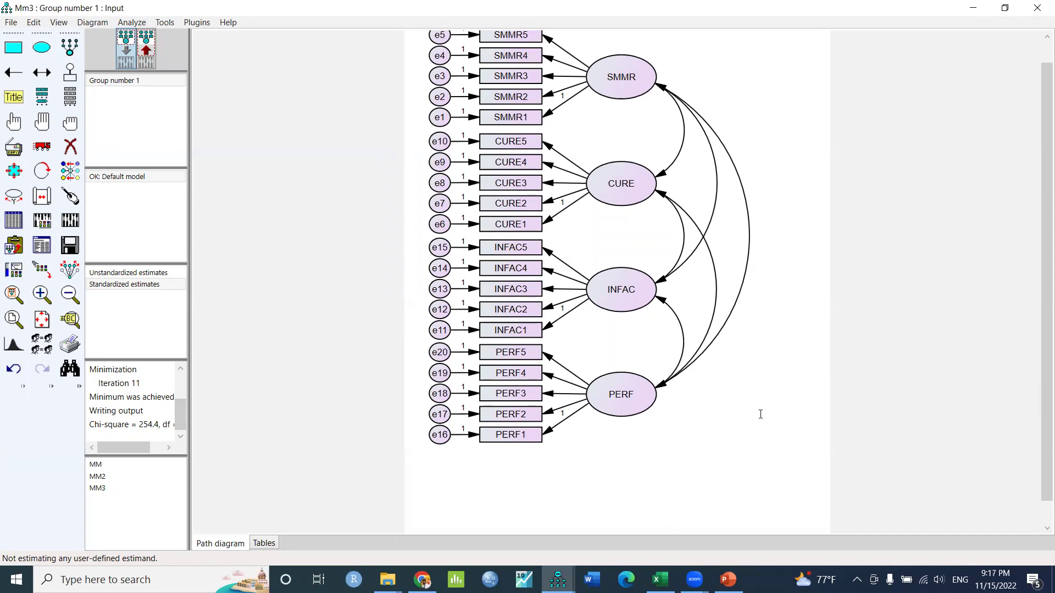
pyautogui.click(973, 8)
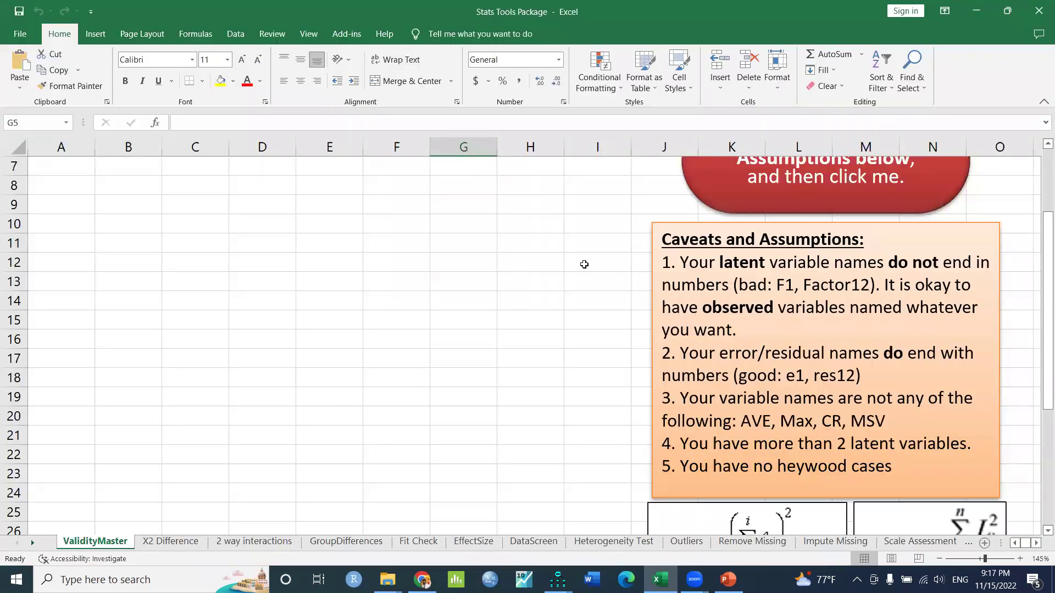
# - Copy the Standardized Regression Weights table from the Amos Output window and paste it into cell F2 of Excel's ValidityMaster sheet
pyautogui.scroll(2, 522, 281)
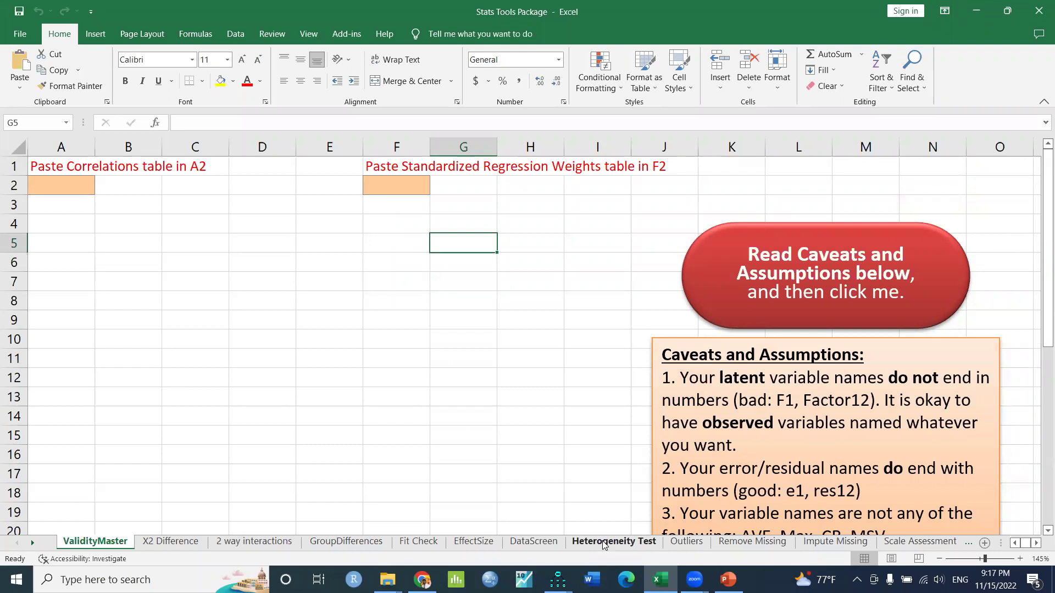
pyautogui.moveTo(557, 580)
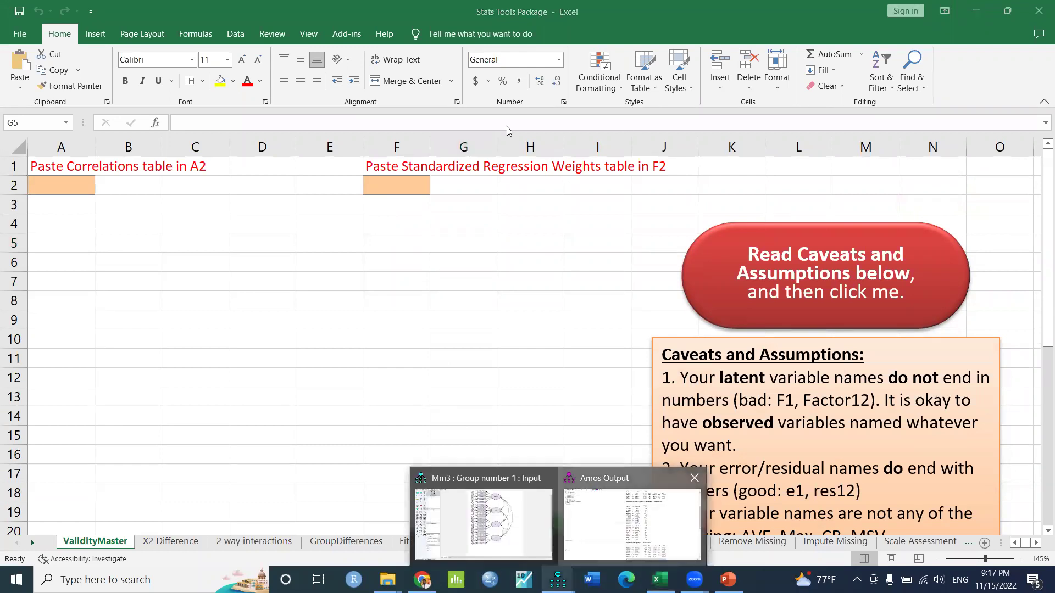
pyautogui.click(631, 522)
pyautogui.click(807, 228)
pyautogui.rightClick(807, 228)
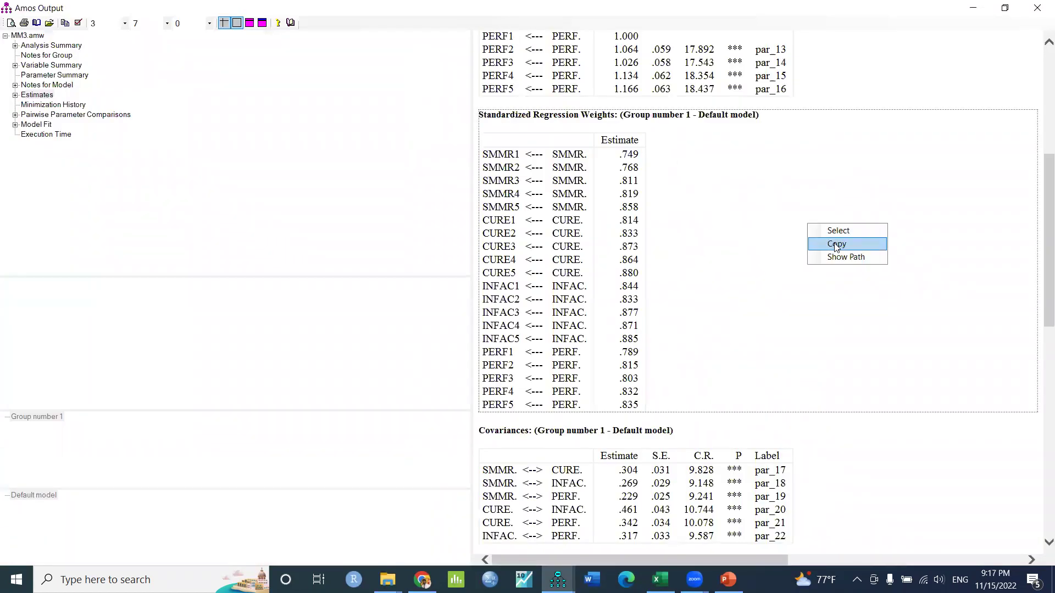
pyautogui.click(836, 243)
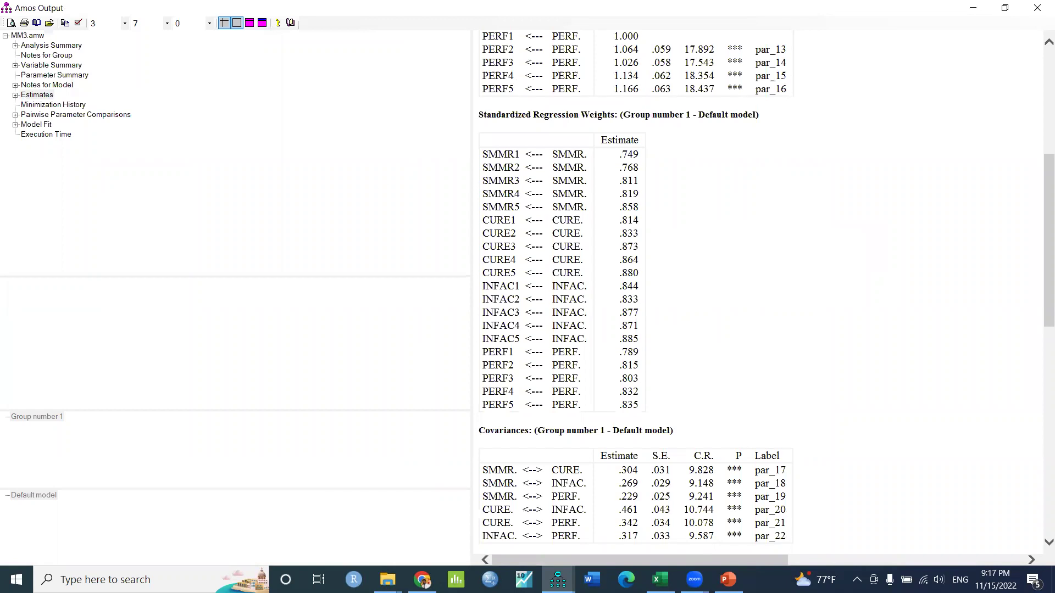
pyautogui.hotkey('alt', 'Tab')
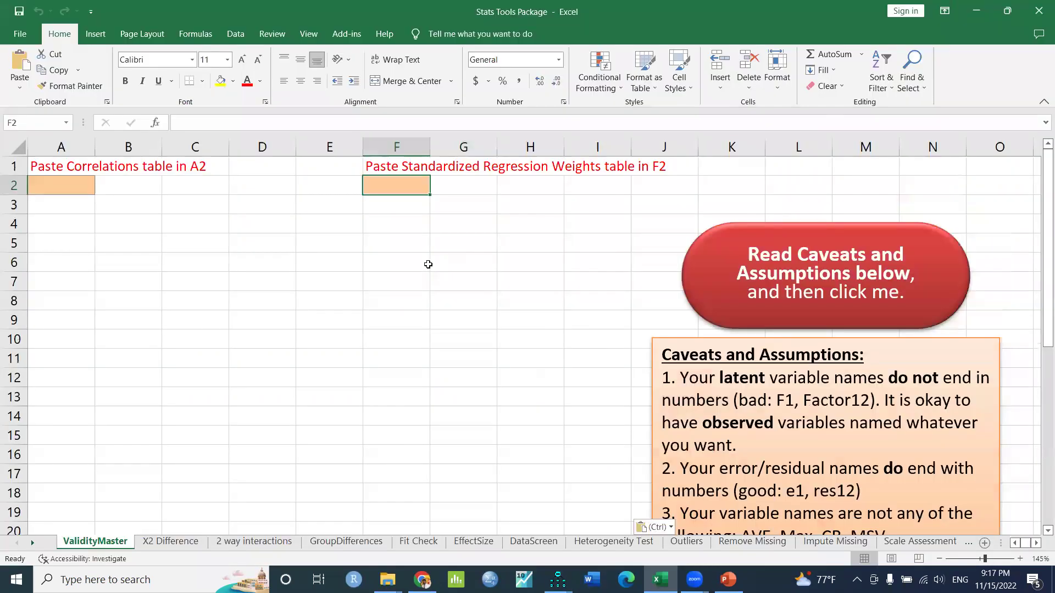
pyautogui.hotkey('ctrl', 'v')
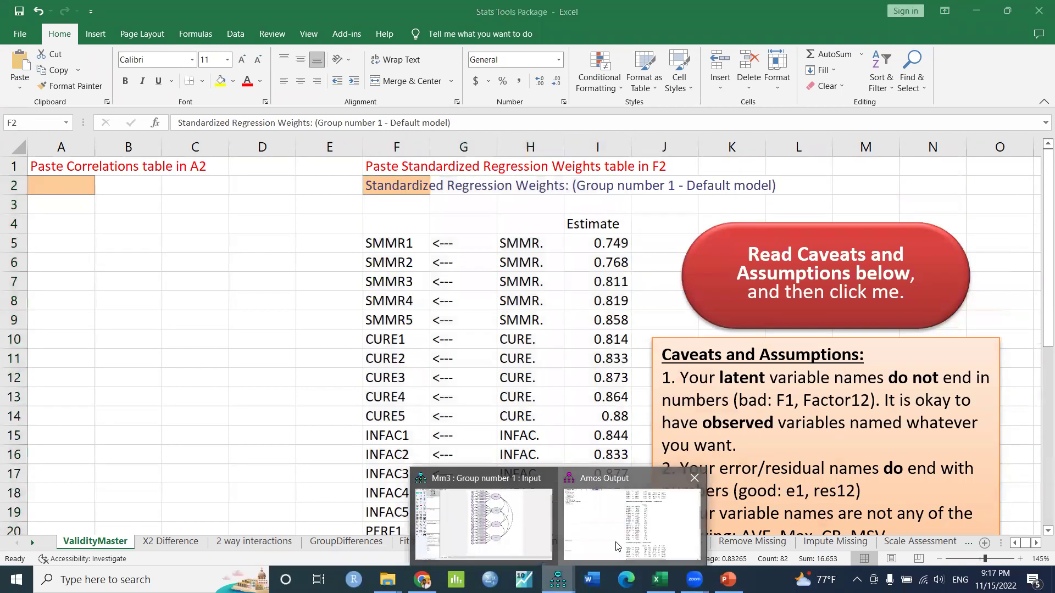
# - Copy the Correlations table from the Amos Output window and paste it into cell A2 of the ValidityMaster sheet in Excel
pyautogui.click(632, 522)
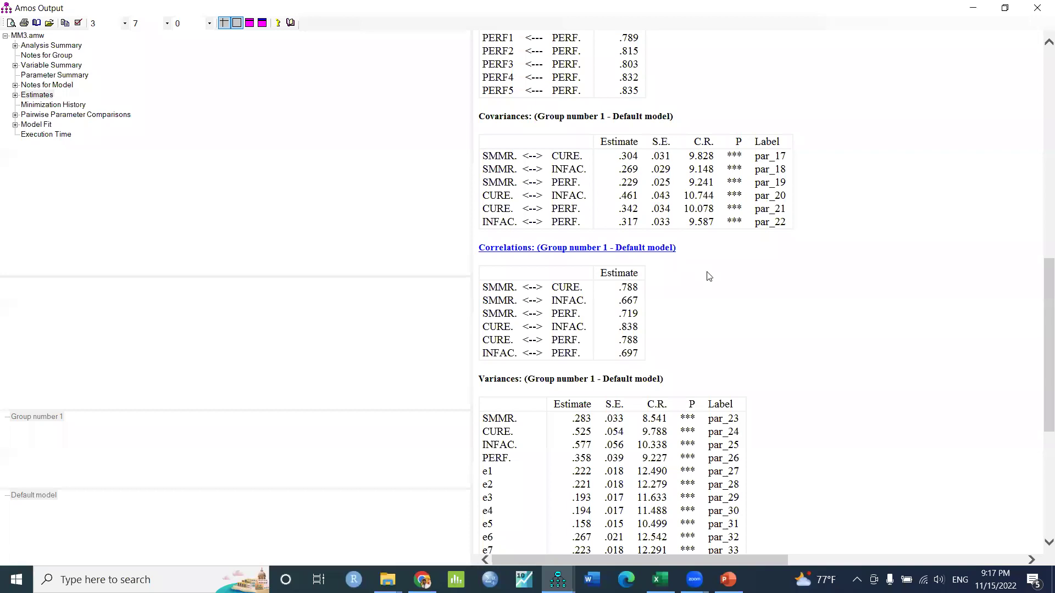
pyautogui.click(734, 311)
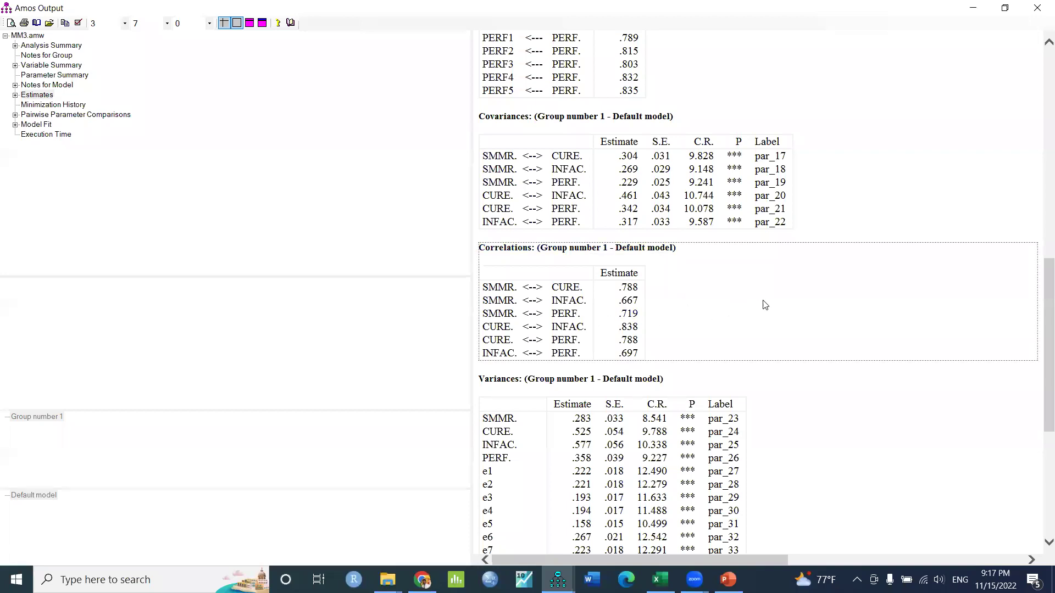
pyautogui.rightClick(803, 297)
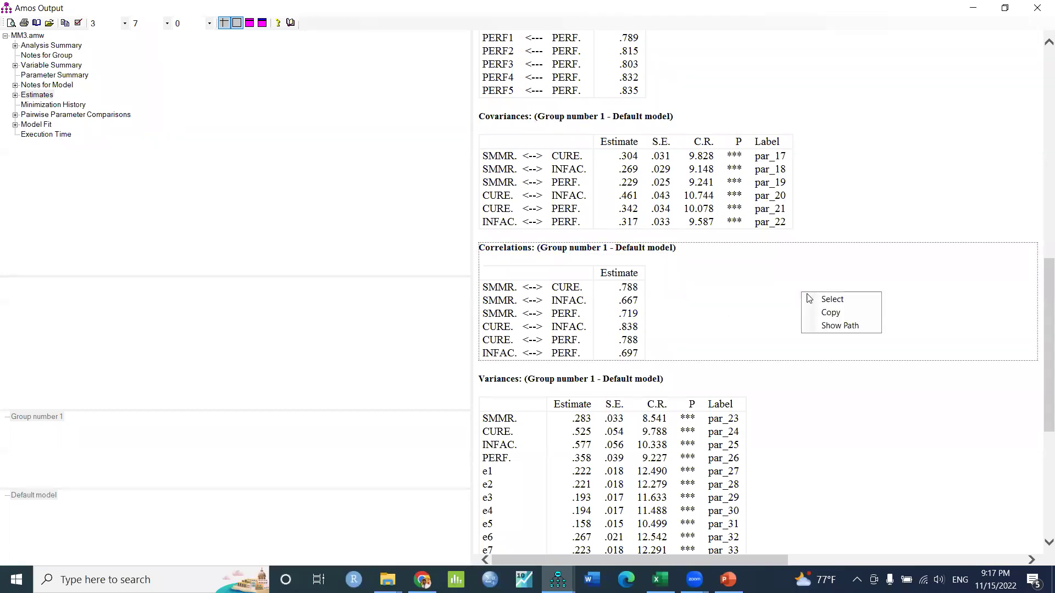
pyautogui.click(829, 313)
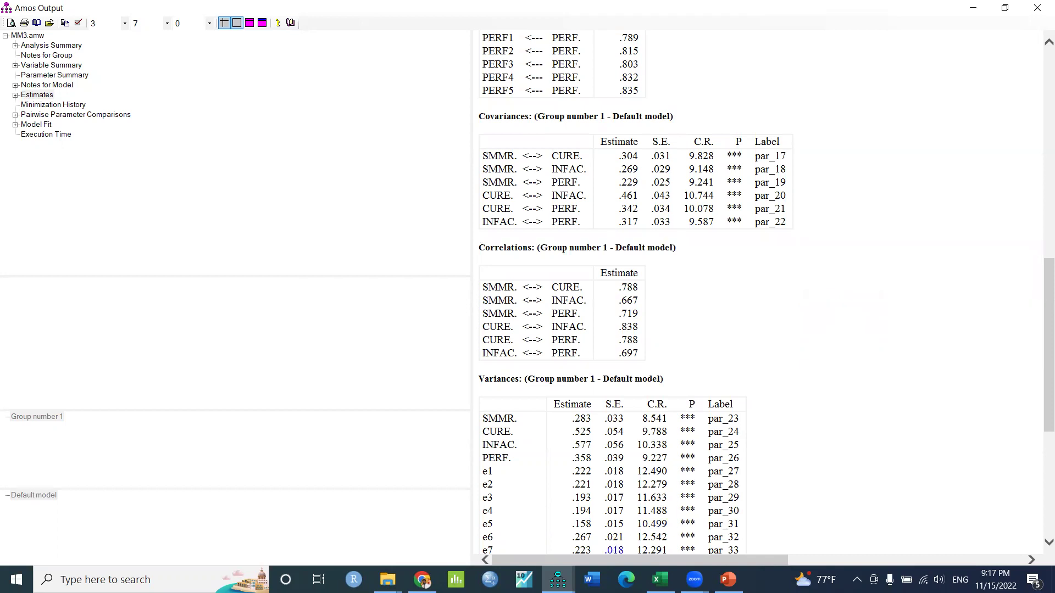
pyautogui.hotkey('alt', 'Tab')
pyautogui.rightClick(81, 187)
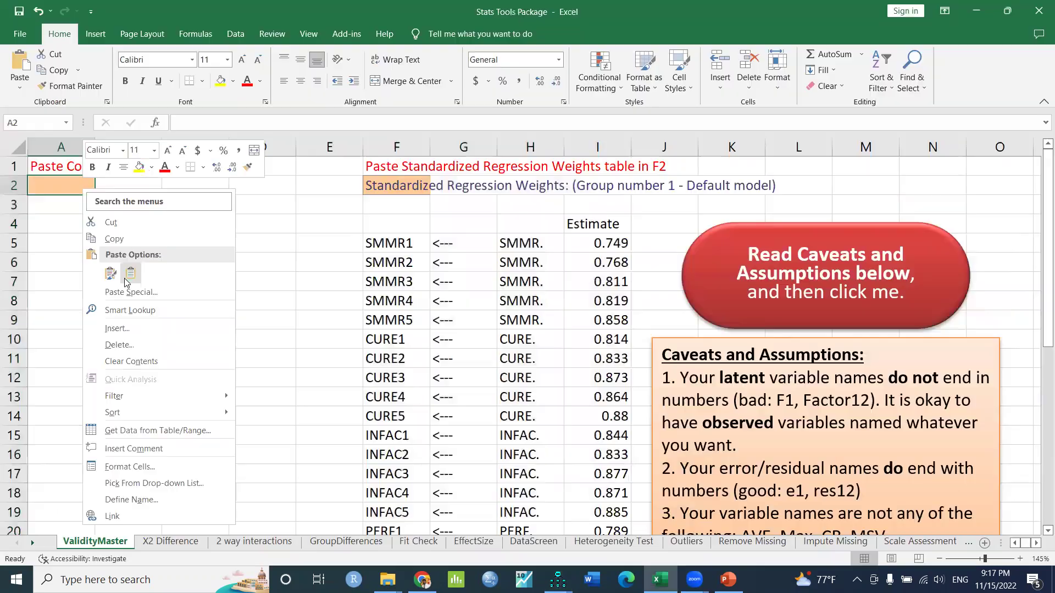
pyautogui.click(125, 278)
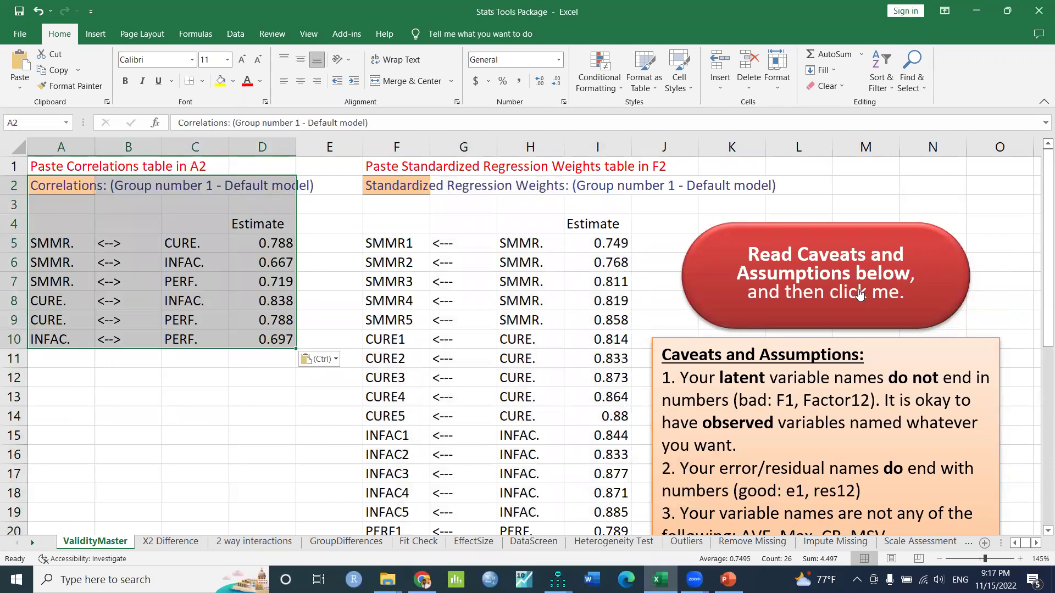
# - Run the validity calculation on the pasted tables and examine the CR and AVE values in the resulting table
pyautogui.click(728, 274)
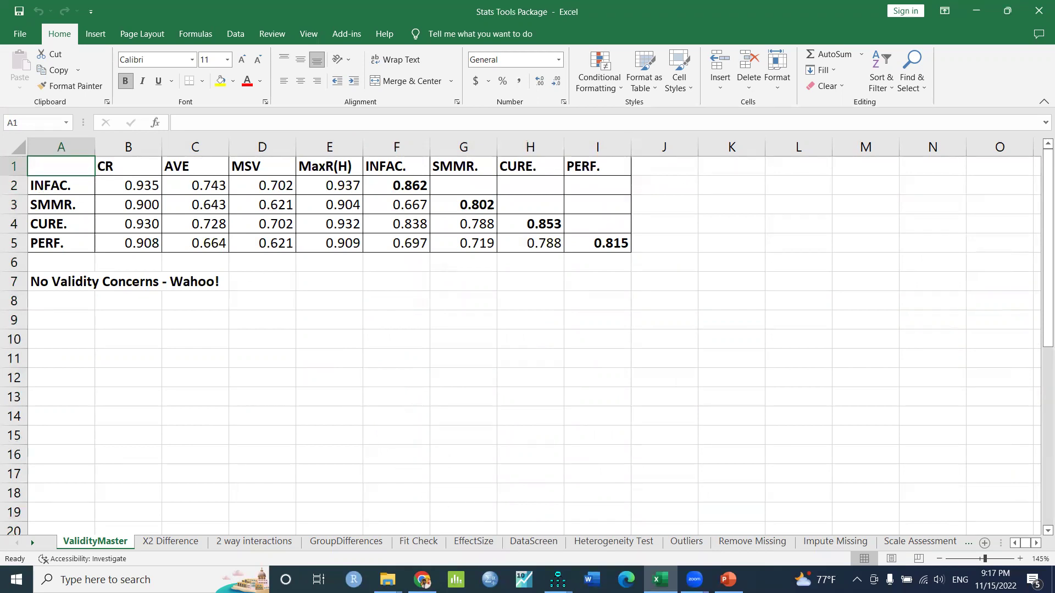
pyautogui.moveTo(558, 579)
pyautogui.click(495, 516)
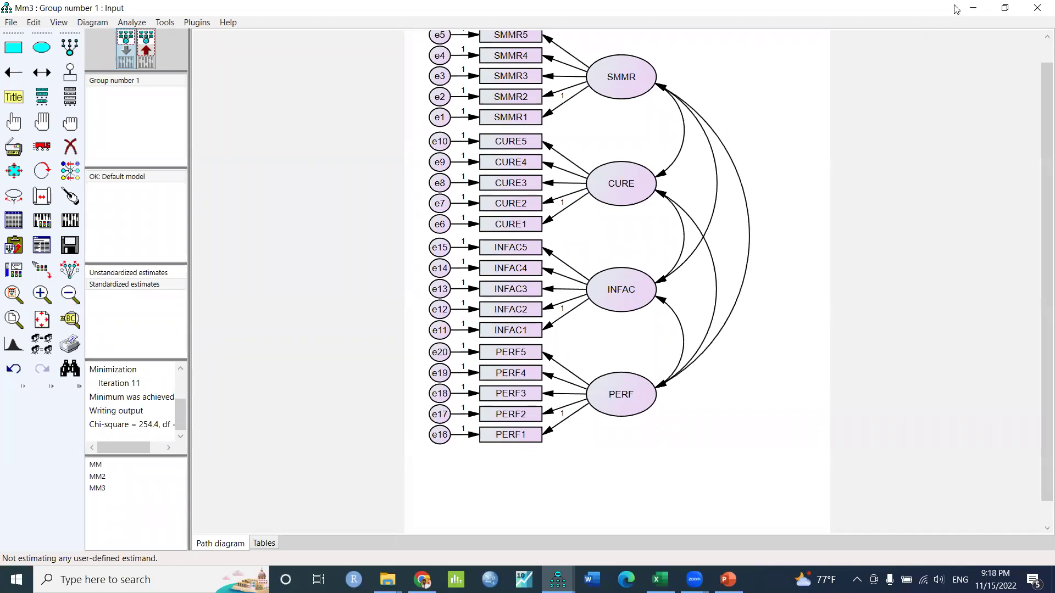
pyautogui.click(973, 8)
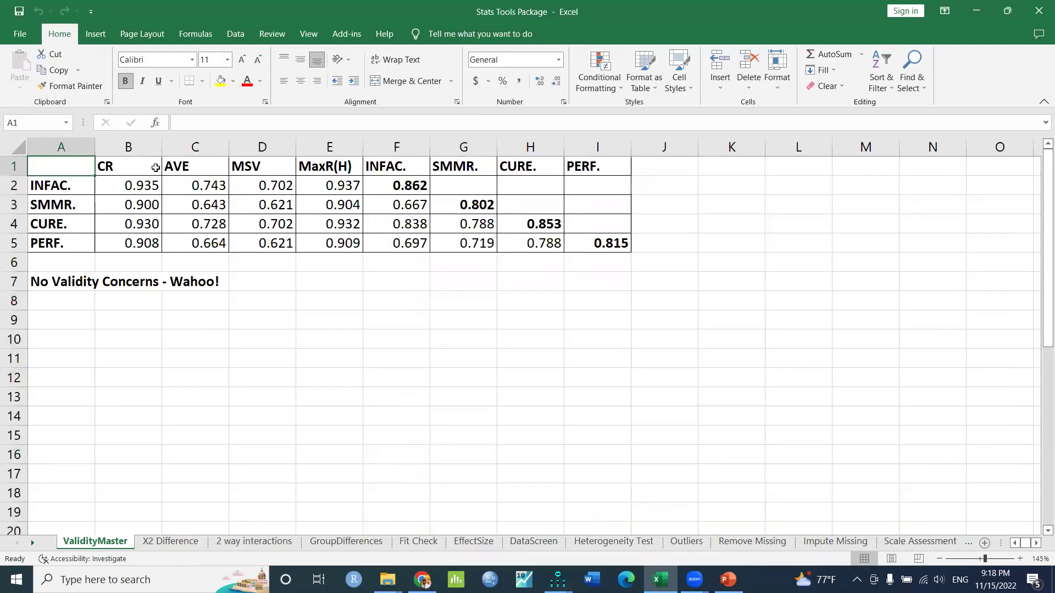
pyautogui.moveTo(144, 185); pyautogui.dragTo(143, 202)
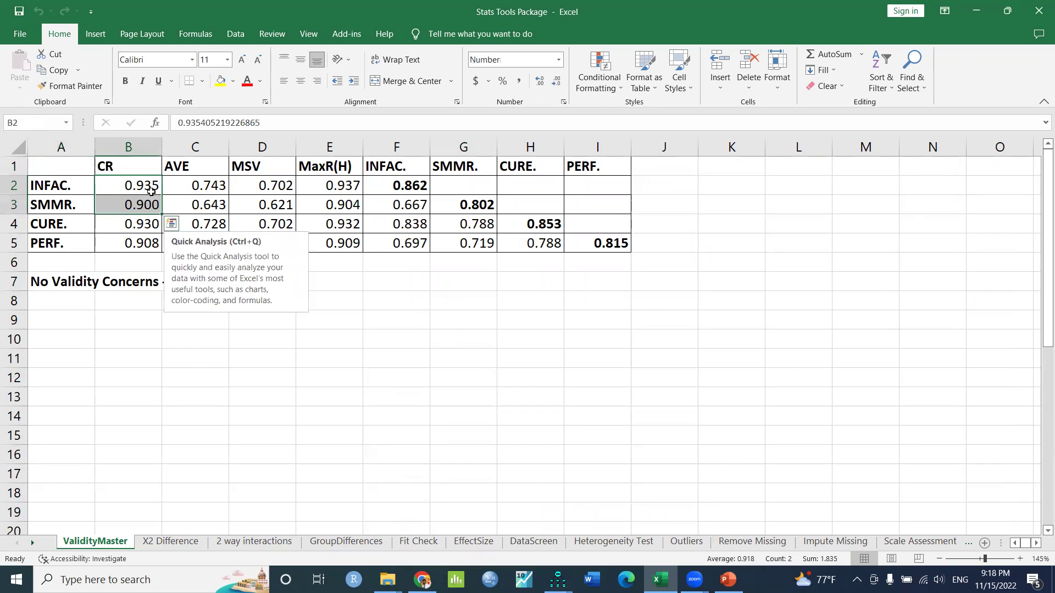
pyautogui.click(188, 178)
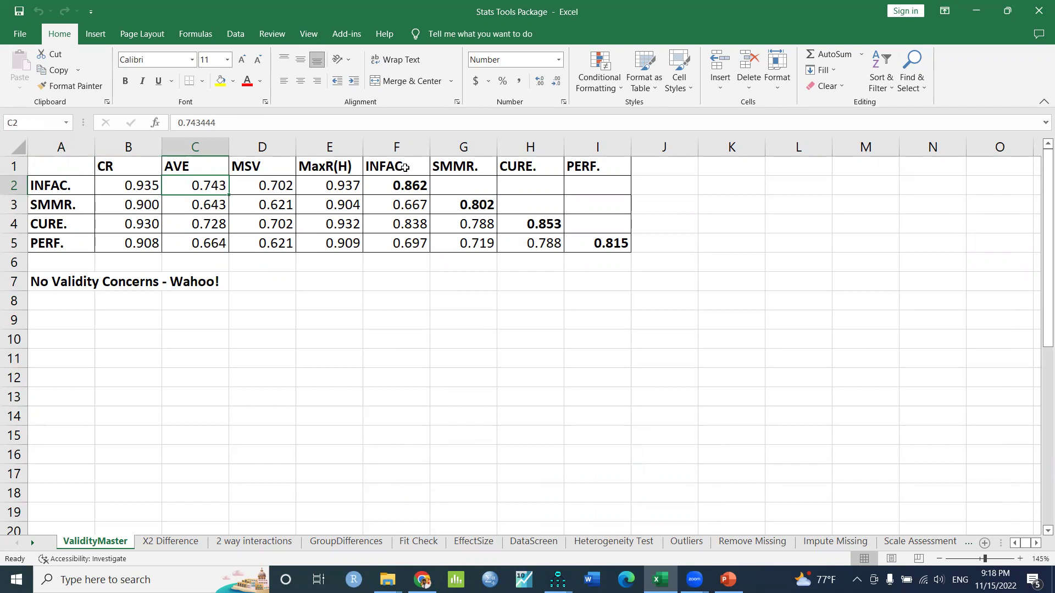
# - Highlight the construct correlation matrix in F1:I5 with a yellow fill
pyautogui.moveTo(401, 165); pyautogui.dragTo(590, 240)
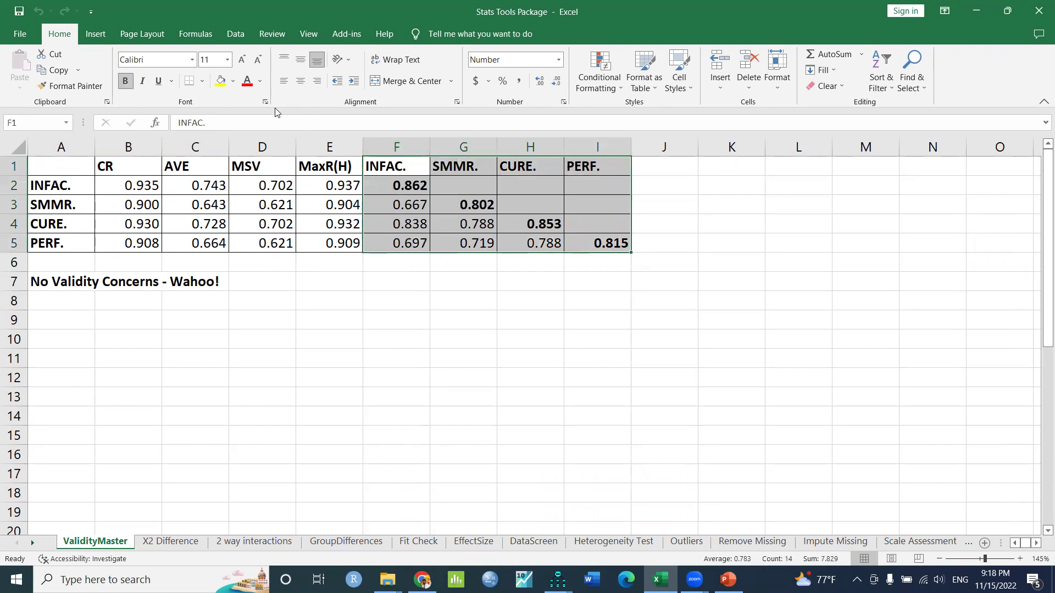
pyautogui.click(221, 81)
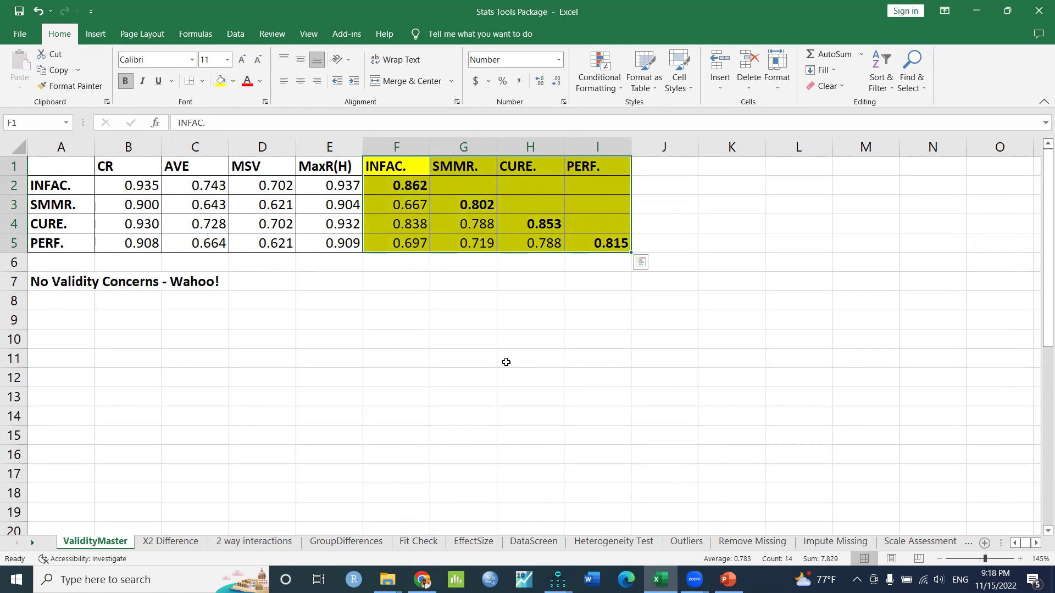
pyautogui.click(509, 362)
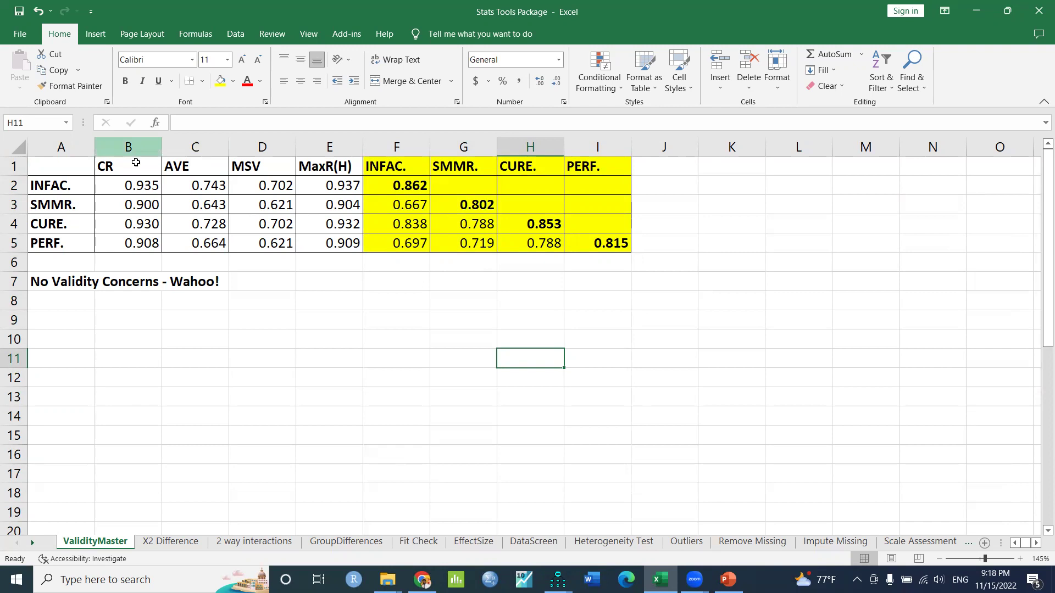
# - Review the CR and AVE columns in B1:C5 for all four constructs
pyautogui.moveTo(134, 163); pyautogui.dragTo(197, 243)
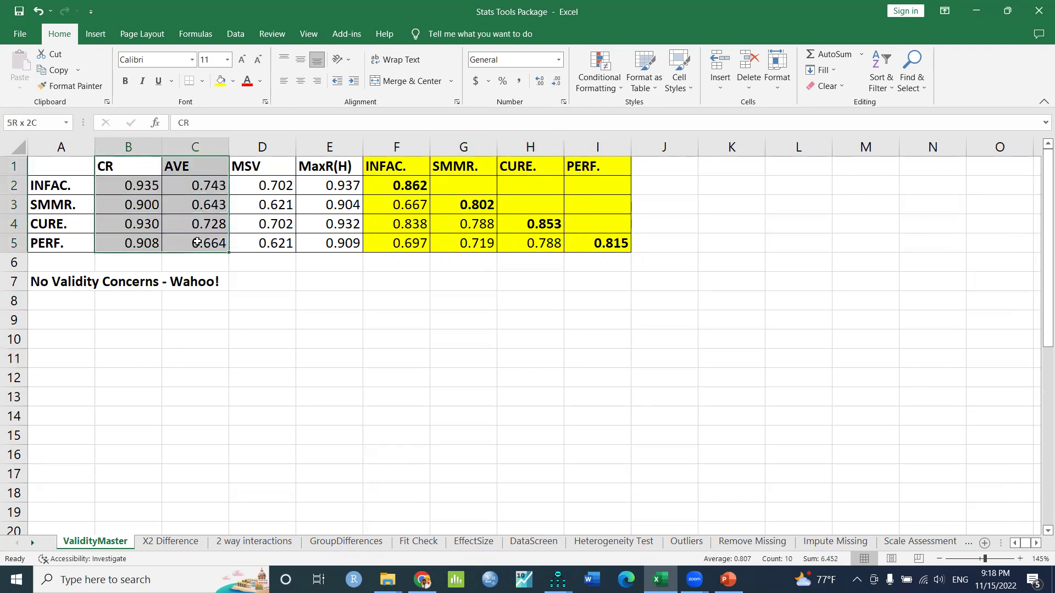
pyautogui.moveTo(197, 243); pyautogui.dragTo(196, 243)
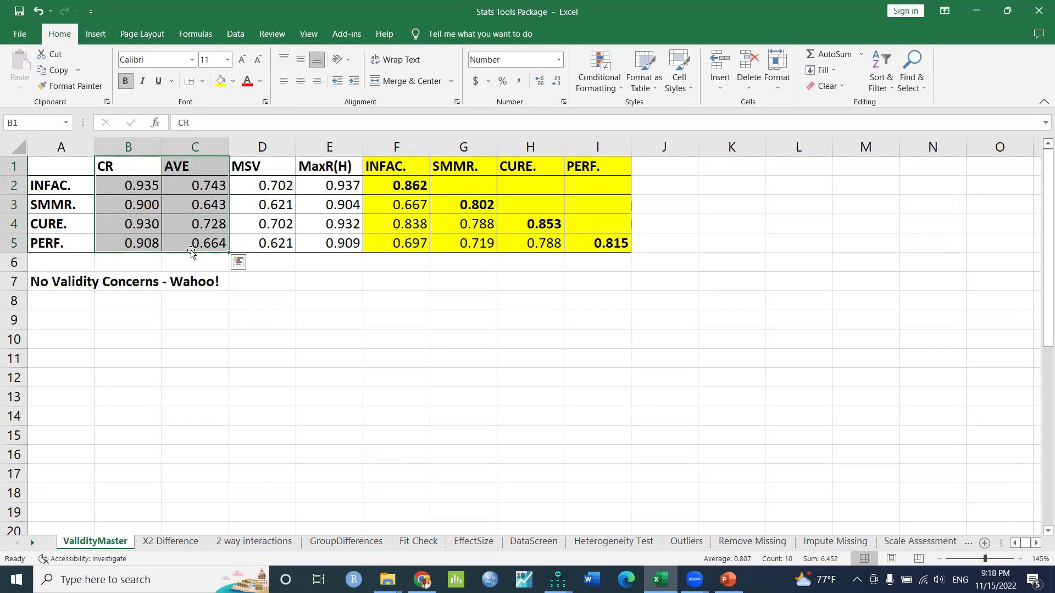
pyautogui.click(213, 263)
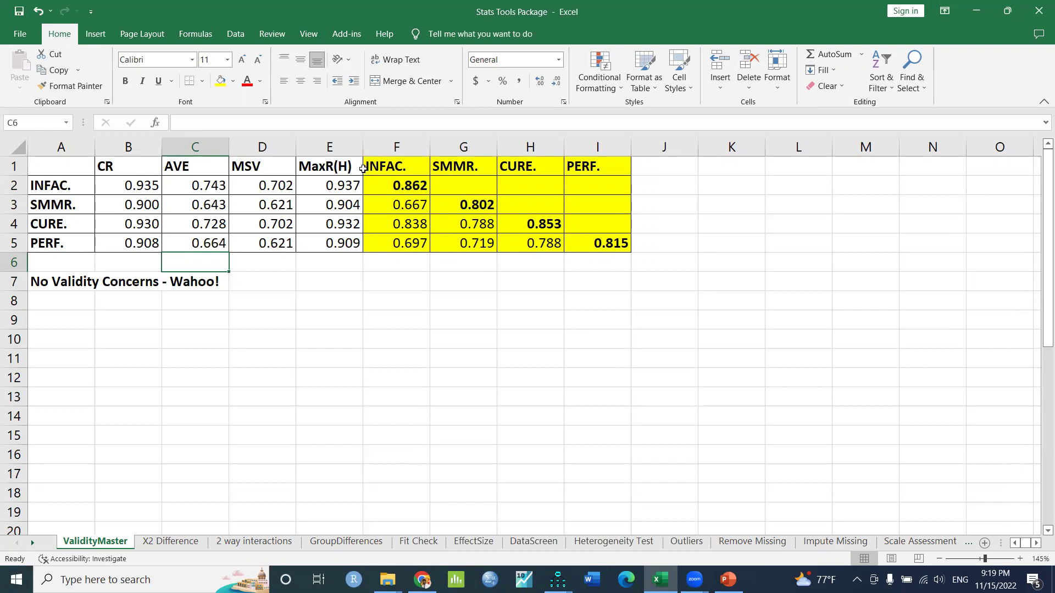
# - Copy the construct correlation matrix F1:I5 and paste it as values only starting at cell F8
pyautogui.click(475, 291)
pyautogui.moveTo(407, 166); pyautogui.dragTo(617, 244)
pyautogui.rightClick(459, 185)
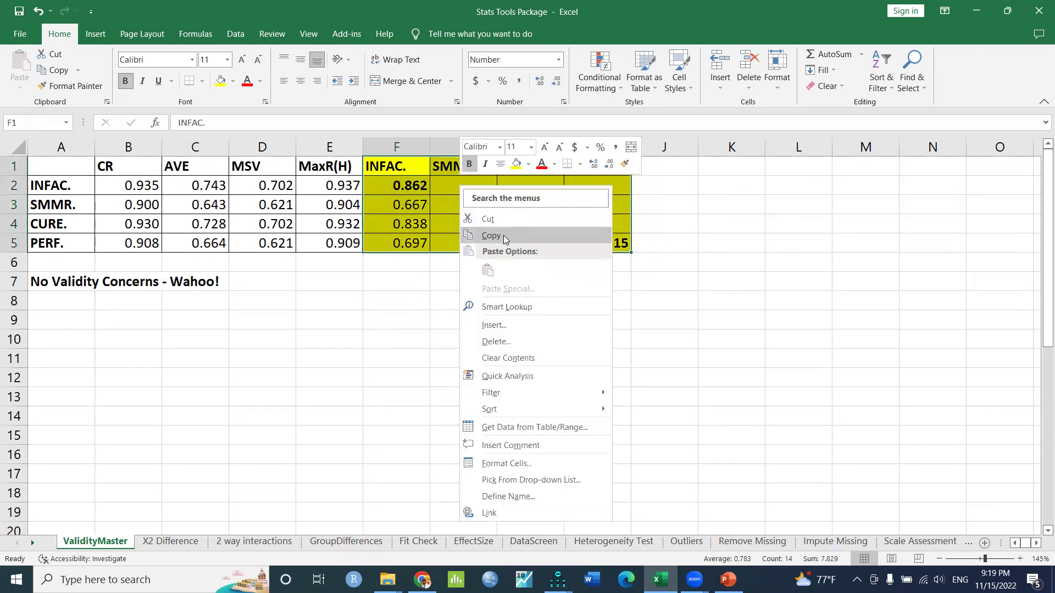
pyautogui.click(504, 235)
pyautogui.click(403, 299)
pyautogui.rightClick(404, 300)
pyautogui.click(446, 311)
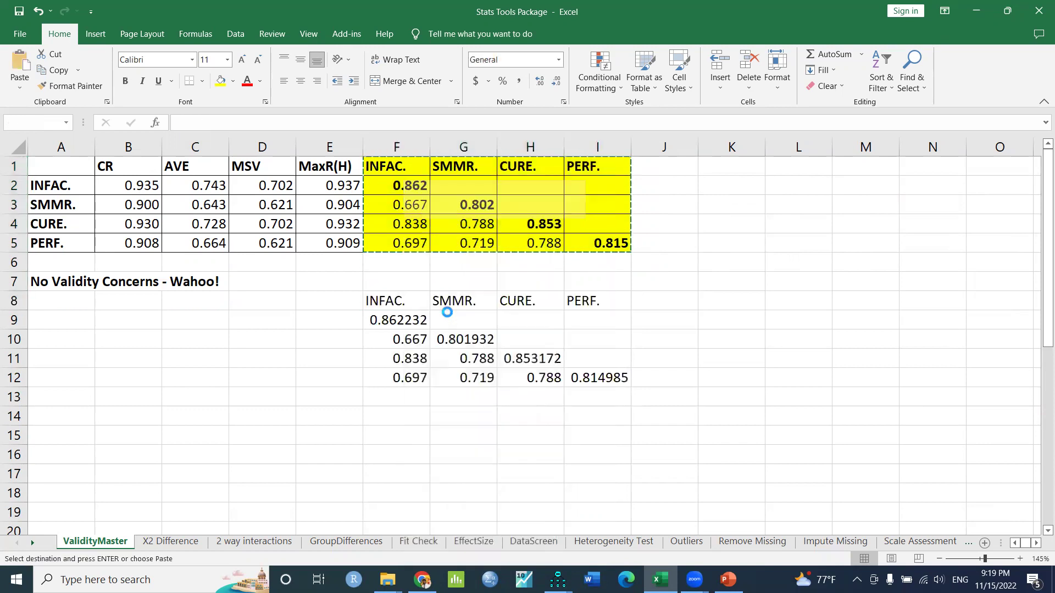
# - Bold the diagonal values of the pasted matrix in cells F9, G10, H11 and I12
pyautogui.click(401, 323)
pyautogui.click(463, 342)
pyautogui.click(399, 320)
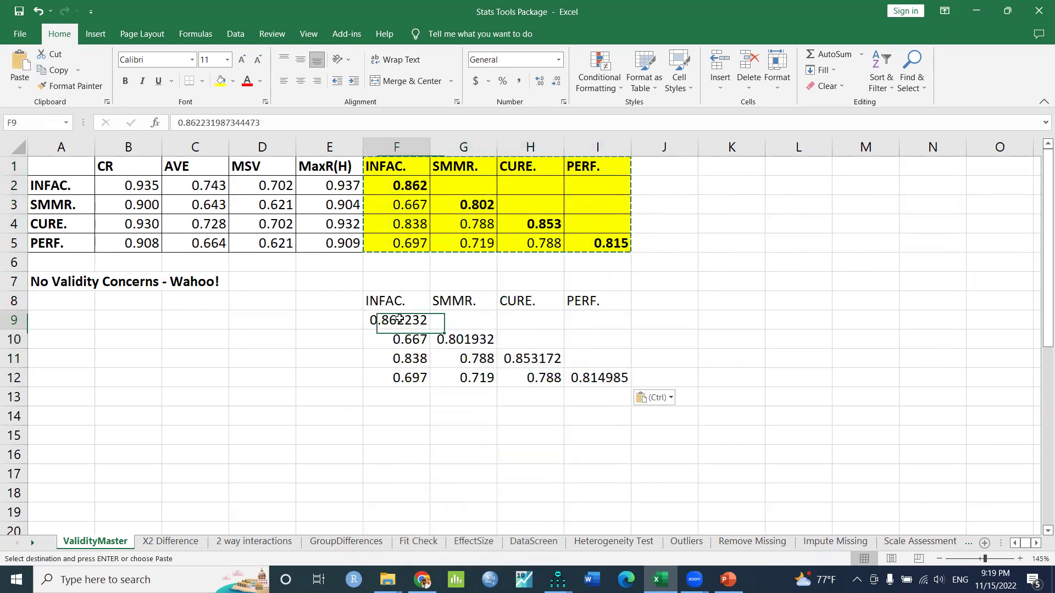
pyautogui.click(125, 80)
pyautogui.click(464, 342)
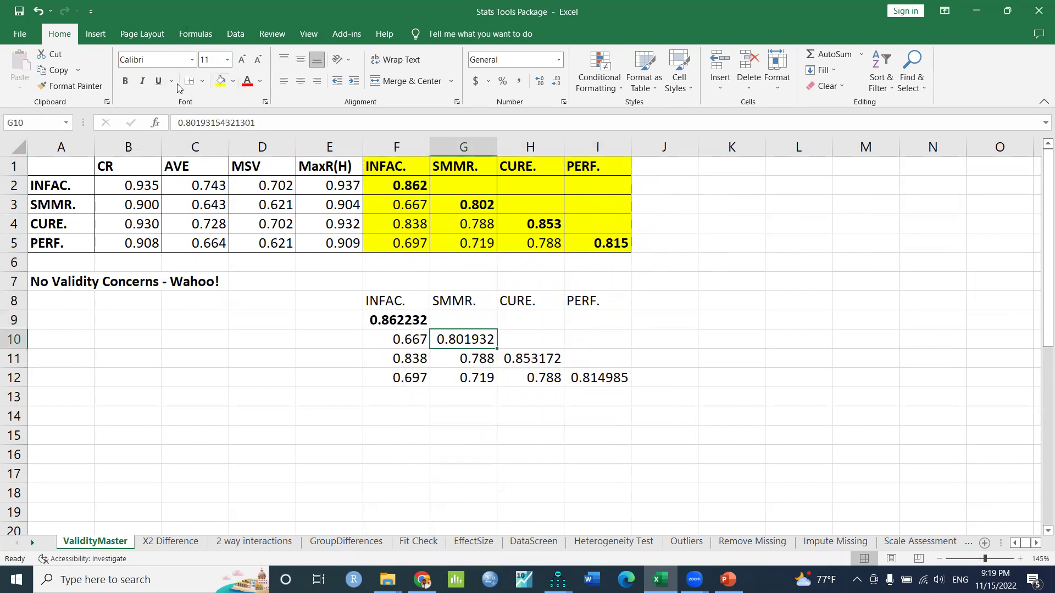
pyautogui.click(125, 81)
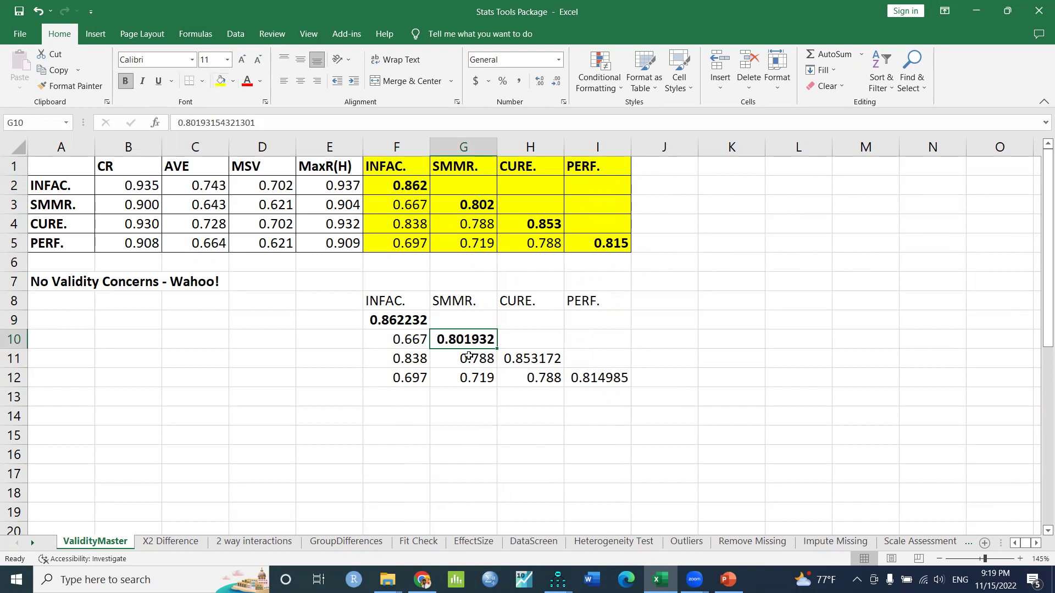
pyautogui.click(526, 358)
pyautogui.click(125, 82)
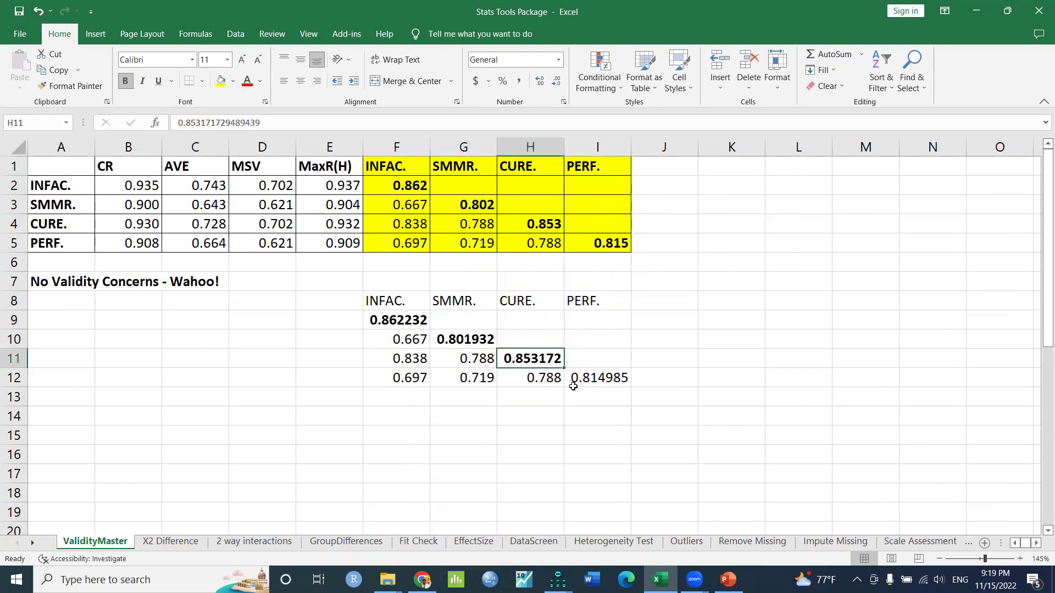
pyautogui.click(589, 379)
pyautogui.click(125, 81)
# - Copy the construct labels from A2:A5 into E9:E12 as row labels for the pasted matrix
pyautogui.moveTo(82, 188); pyautogui.dragTo(78, 245)
pyautogui.hotkey('ctrl', 'c')
pyautogui.click(102, 262)
pyautogui.click(339, 318)
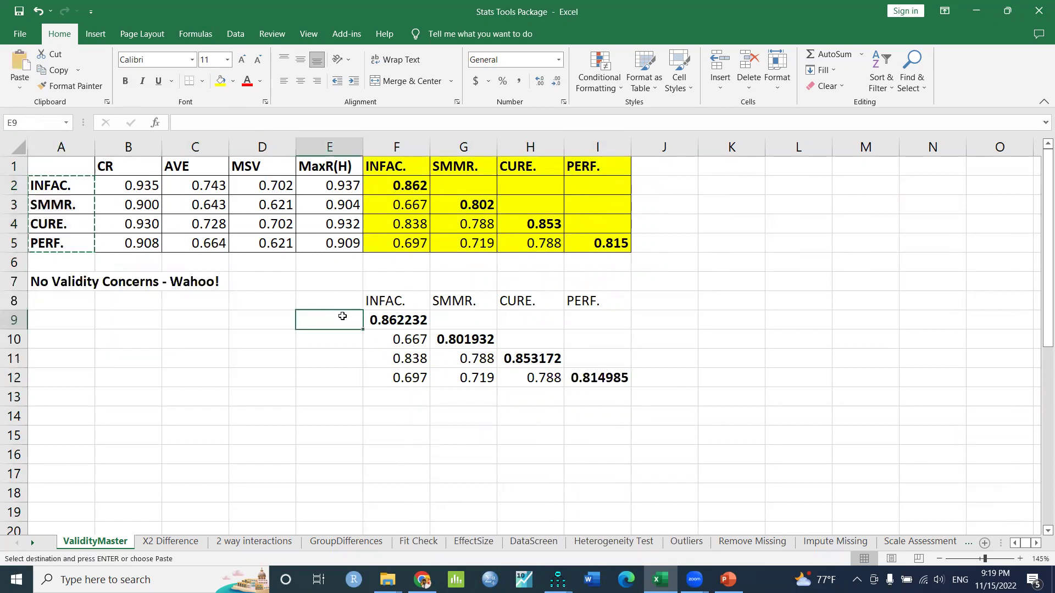
pyautogui.hotkey('ctrl', 'v')
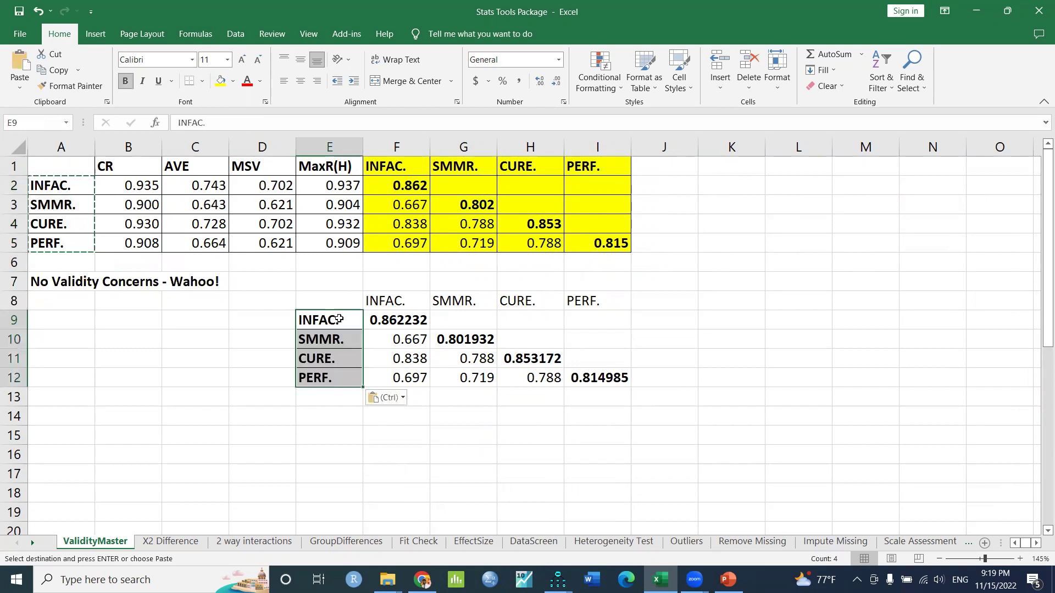
# - Bold the construct names in the pasted matrix's header row, F8:I8
pyautogui.click(392, 421)
pyautogui.moveTo(372, 298); pyautogui.dragTo(599, 302)
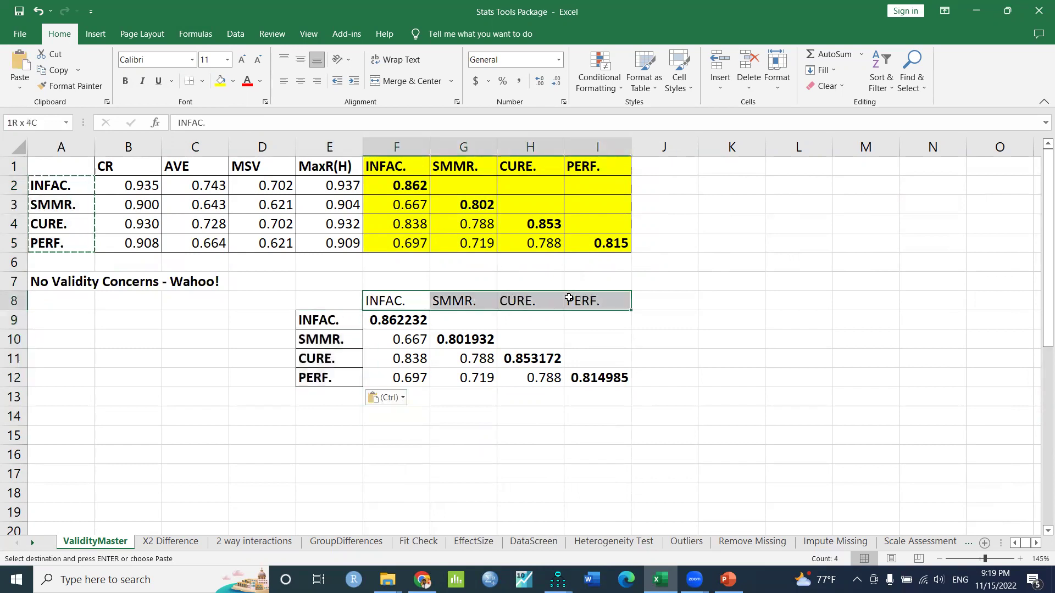
pyautogui.click(126, 81)
pyautogui.moveTo(441, 440); pyautogui.dragTo(440, 451)
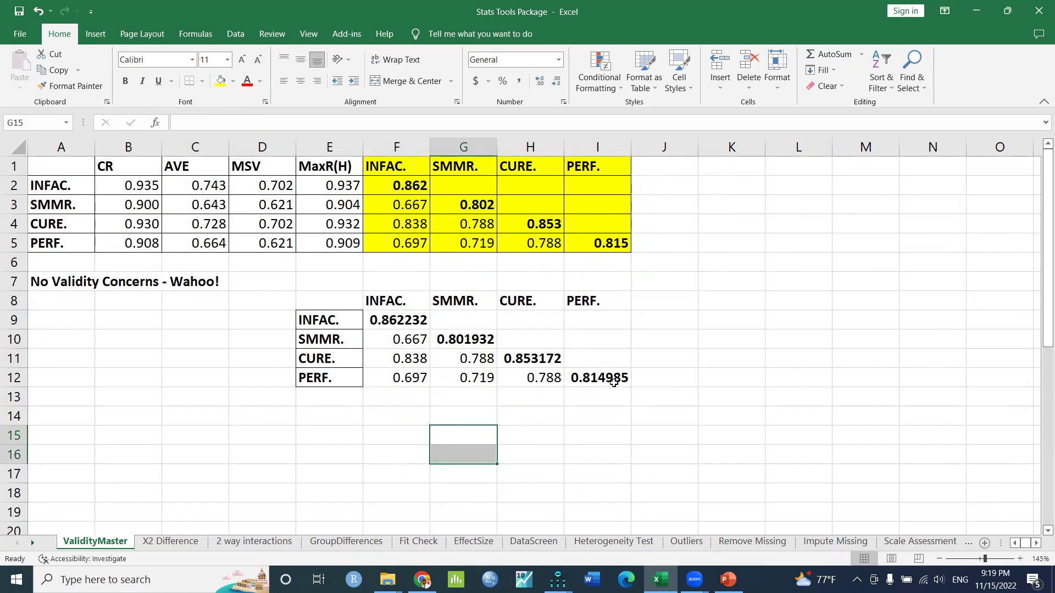
# - Compare the correlations below the diagonal in rows 11 and 12 with the bold diagonal values
pyautogui.moveTo(410, 358); pyautogui.dragTo(412, 378)
pyautogui.moveTo(467, 359); pyautogui.dragTo(483, 379)
pyautogui.click(535, 375)
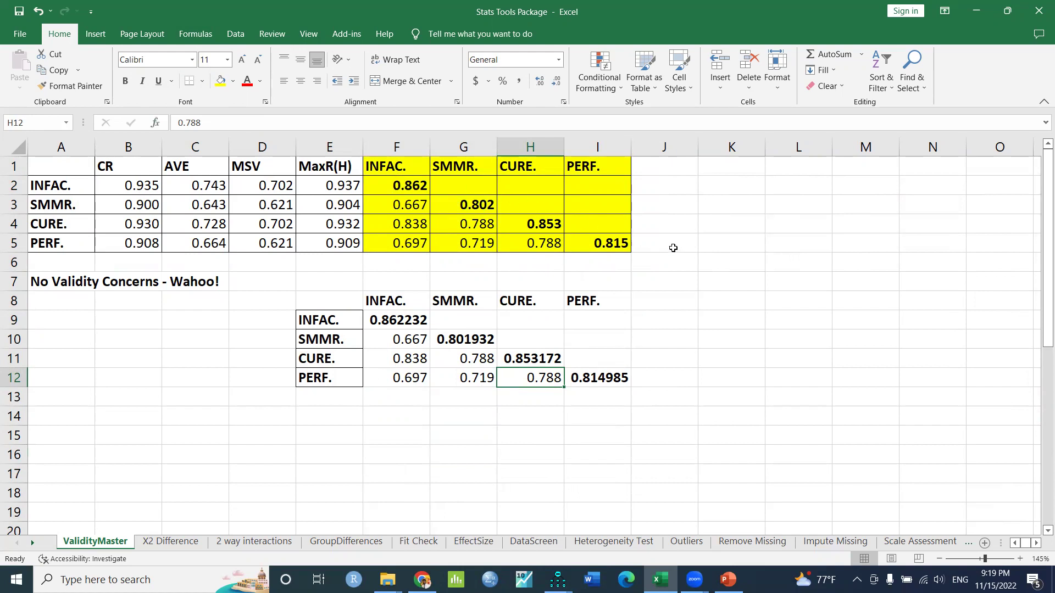
# - Check the SMMR.–INFAC. correlation in F10 against the Correlations table in the Amos Output window, then return to Excel
pyautogui.click(395, 340)
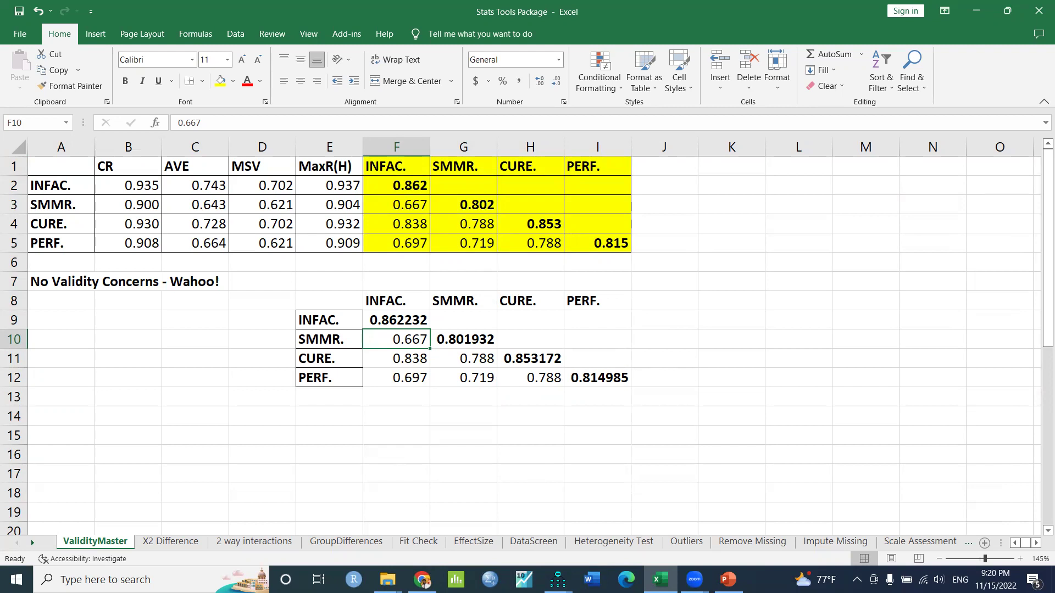
pyautogui.hotkey('alt', 'Tab')
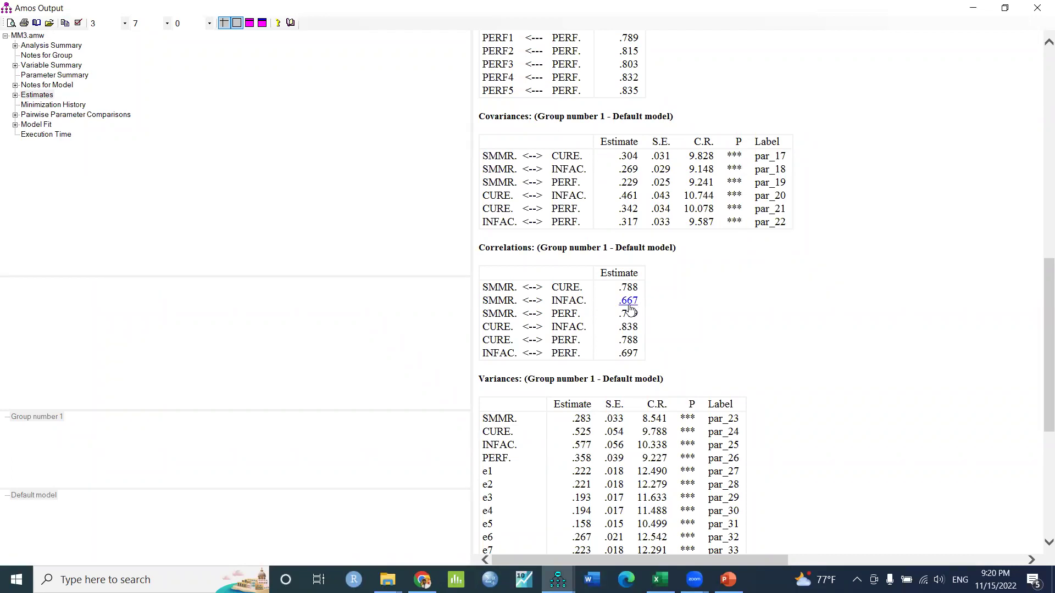
pyautogui.click(973, 8)
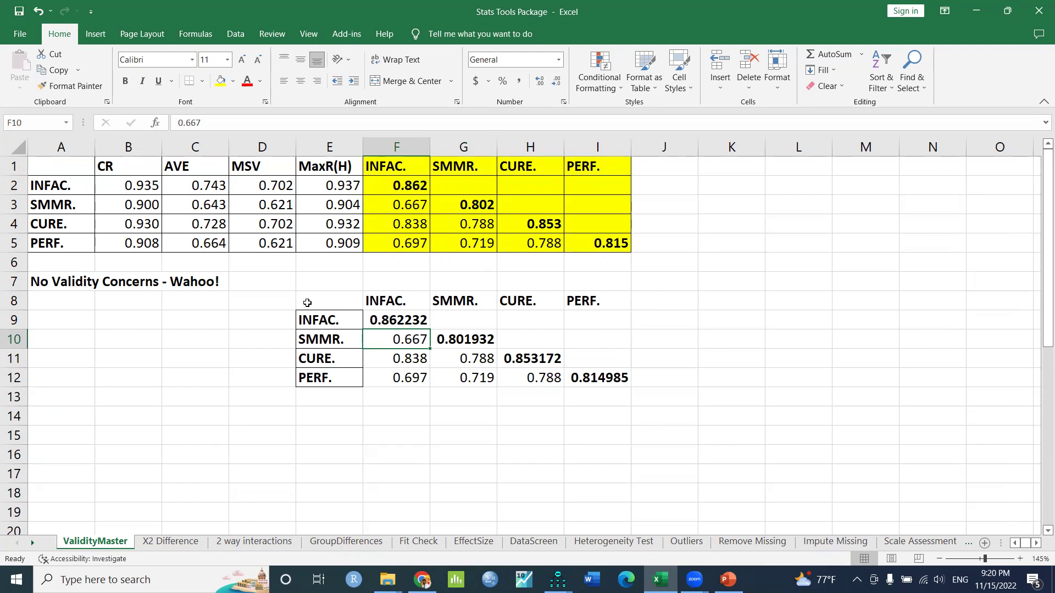
# - Clear the contents of the duplicate correlation matrix in E8:I12
pyautogui.moveTo(307, 303); pyautogui.dragTo(589, 374)
pyautogui.press('Delete')
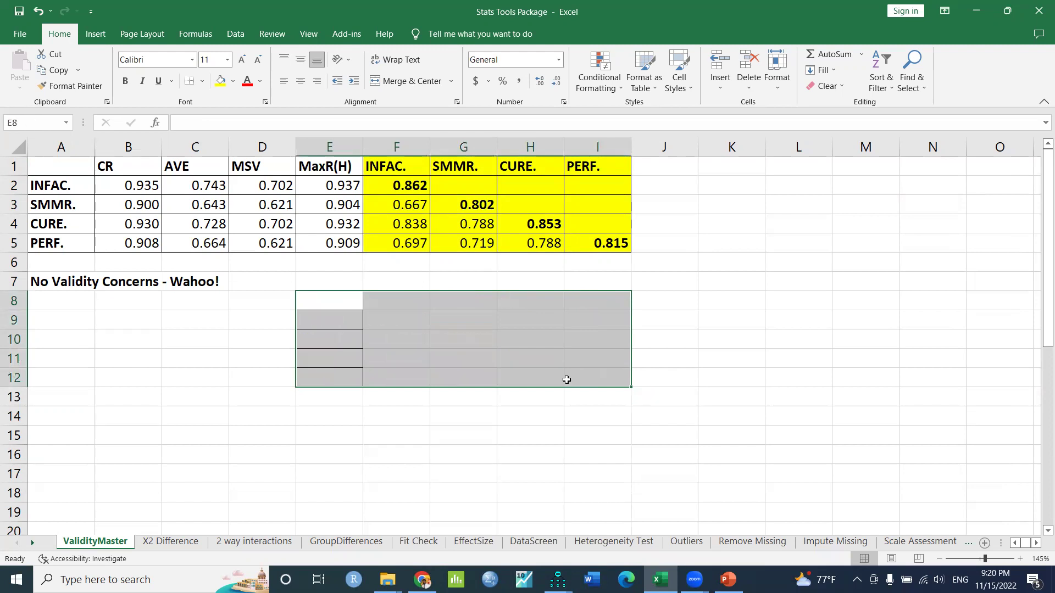
pyautogui.click(493, 437)
pyautogui.moveTo(335, 304); pyautogui.dragTo(339, 378)
pyautogui.click(441, 384)
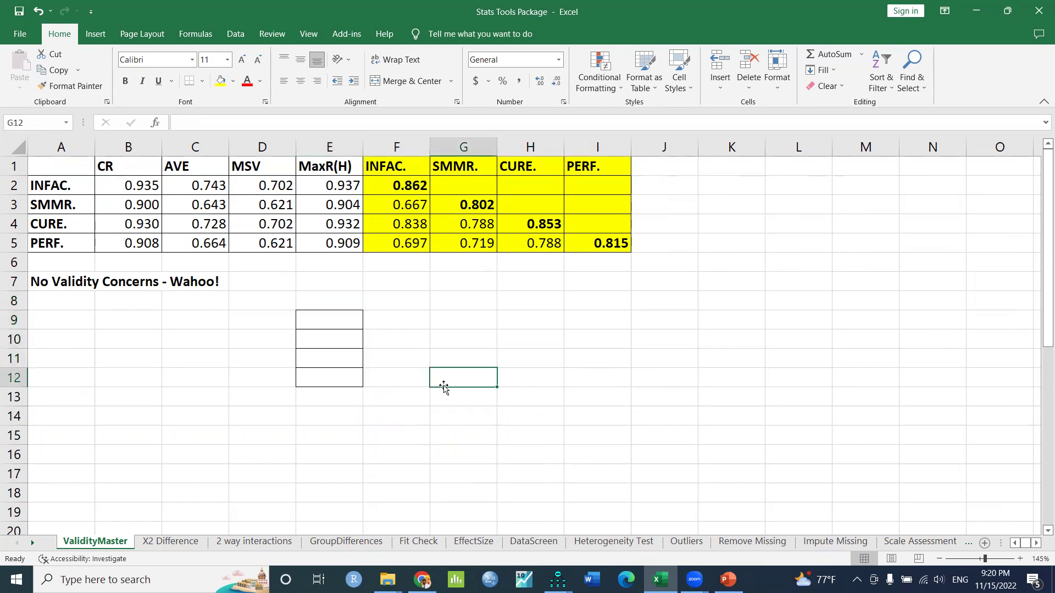